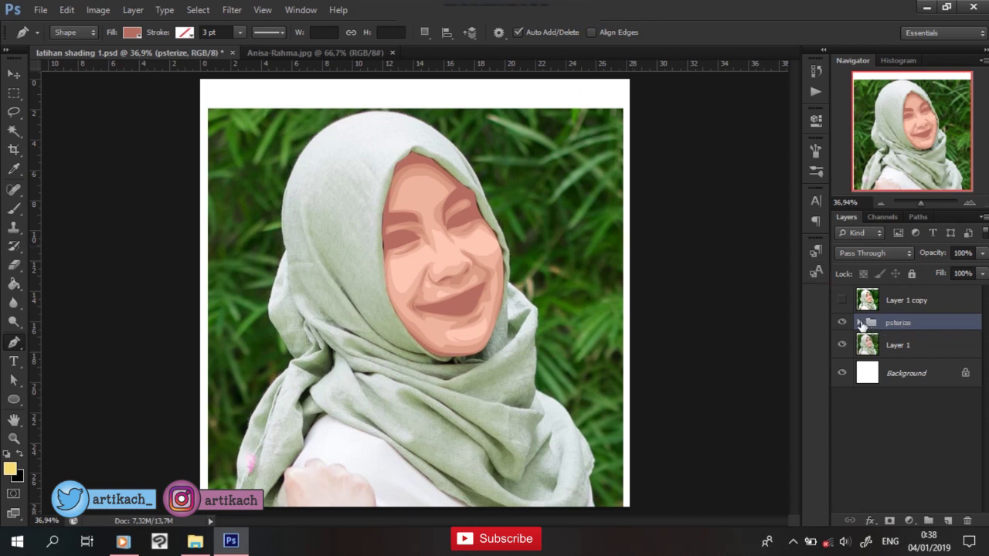
Hide the psterize group, drag Layer 1 above it, and reselect the group.
left_click(858, 323)
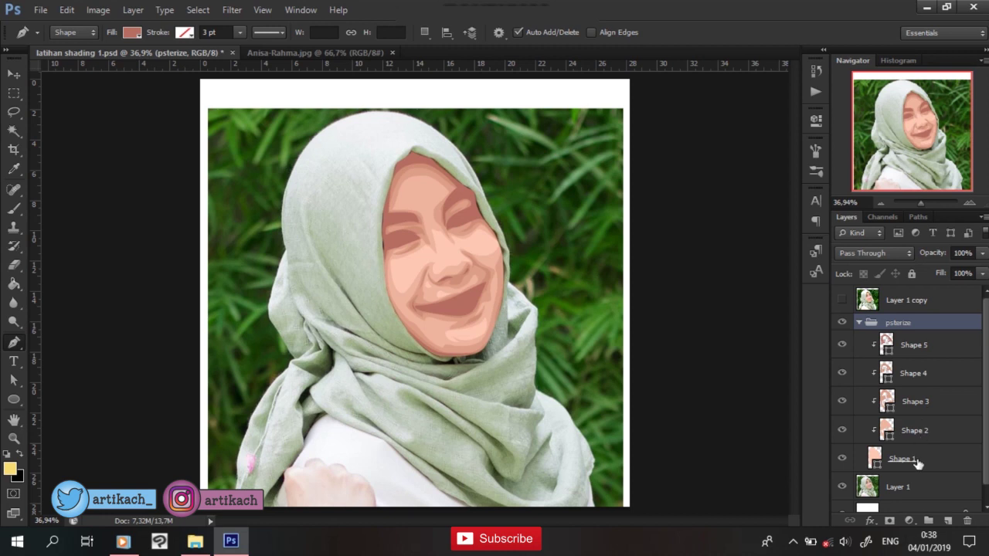
left_click(858, 323)
left_click(843, 323)
left_click(907, 347)
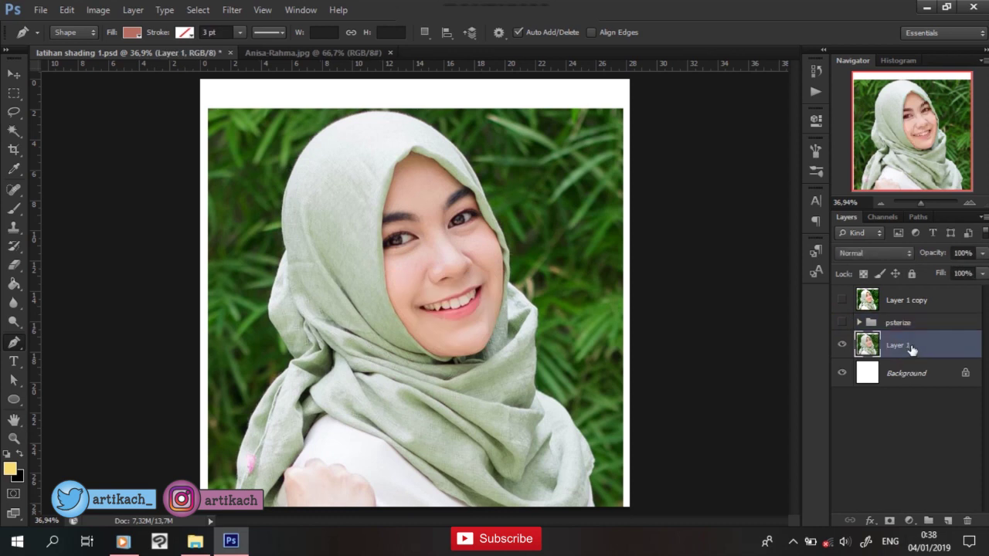
left_click_drag(907, 348, 910, 313)
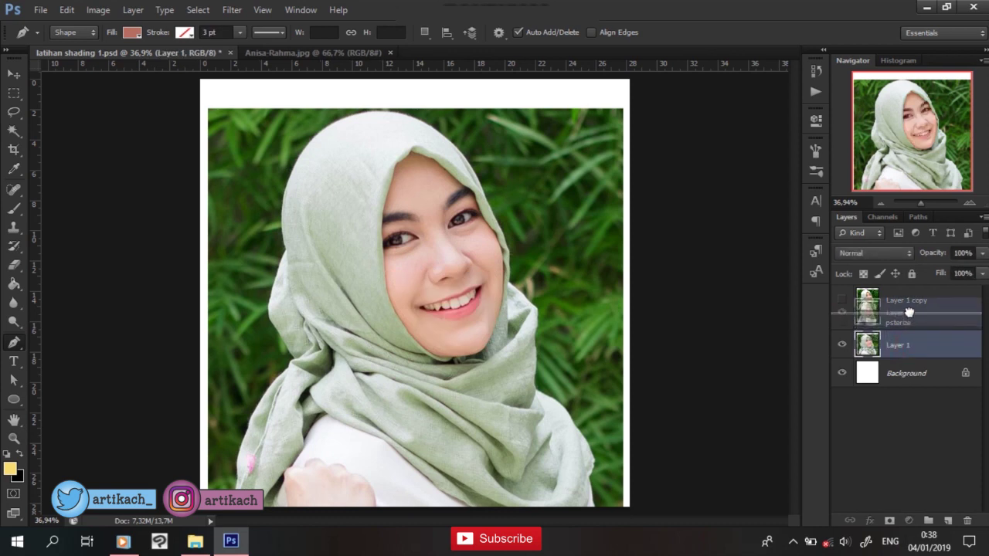
left_click(889, 355)
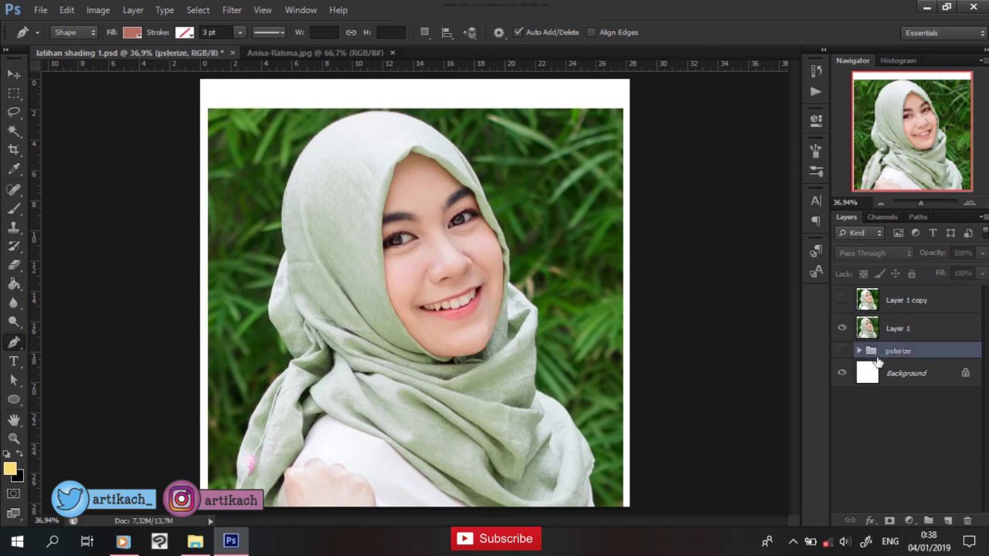
Add empty Layer 2 and set the shape fill colour to dark brown #302426.
left_click(949, 522)
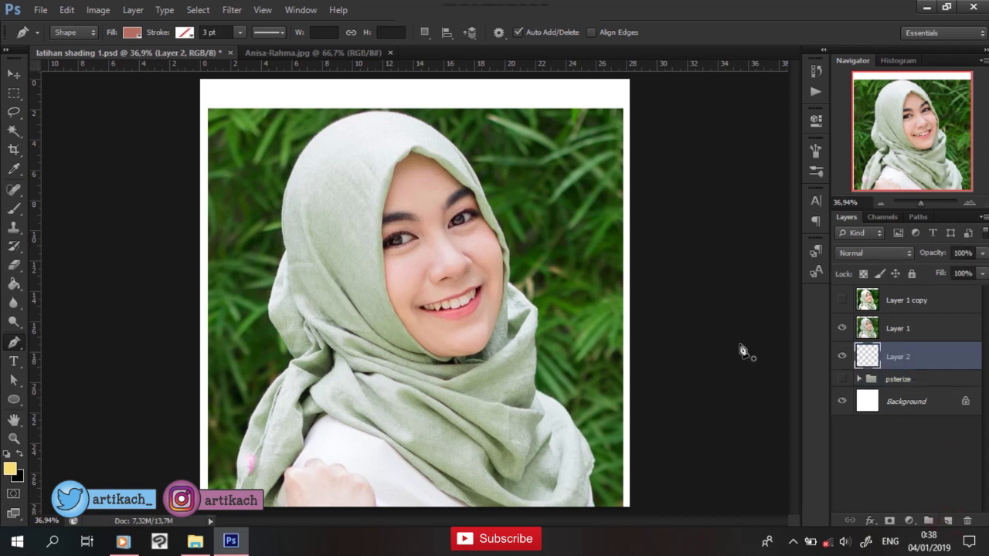
left_click(133, 33)
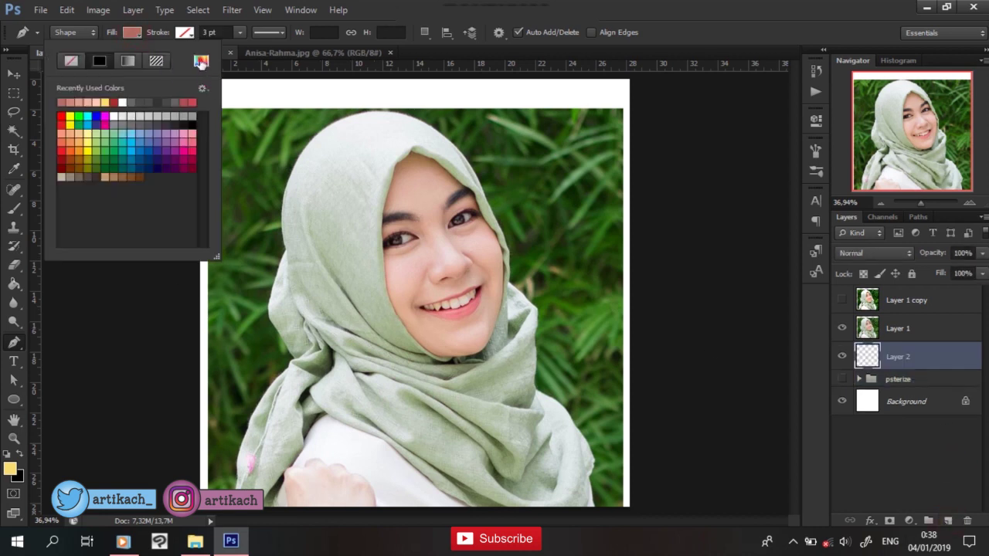
left_click(200, 62)
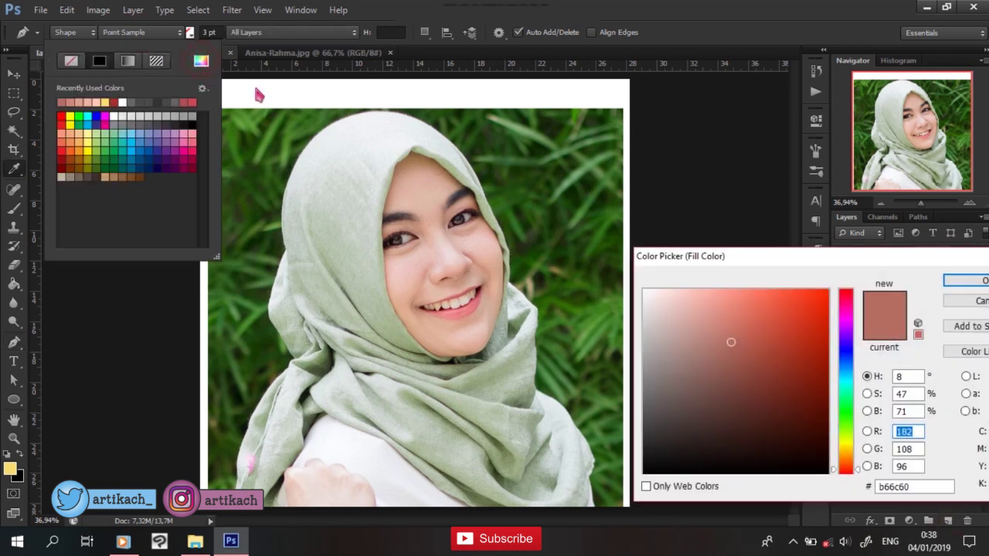
left_click(848, 293)
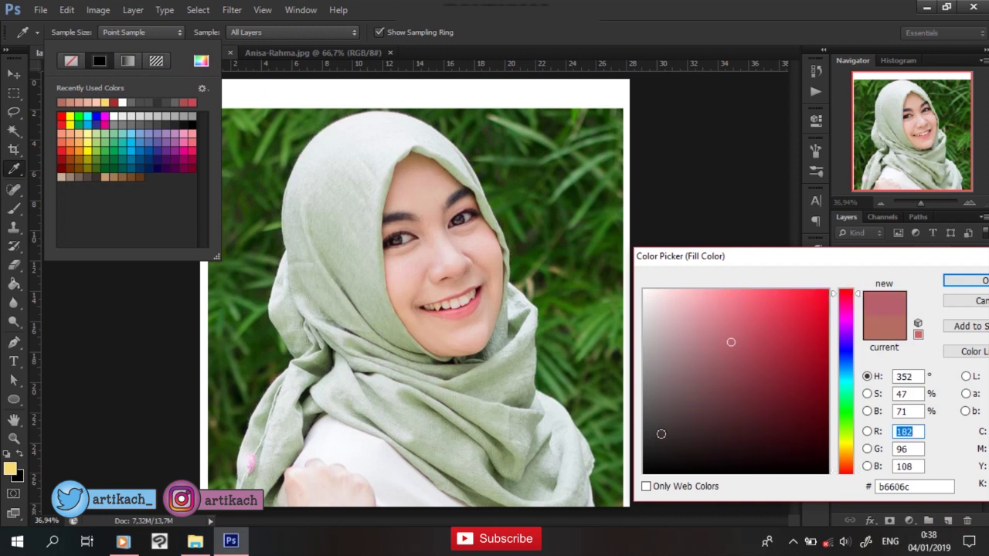
left_click(689, 445)
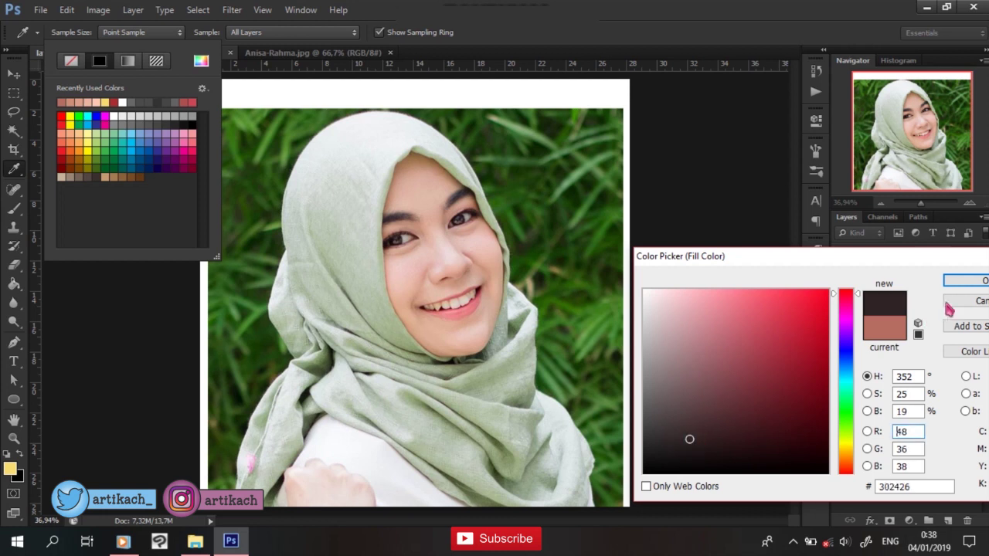
left_click(958, 281)
key("Escape")
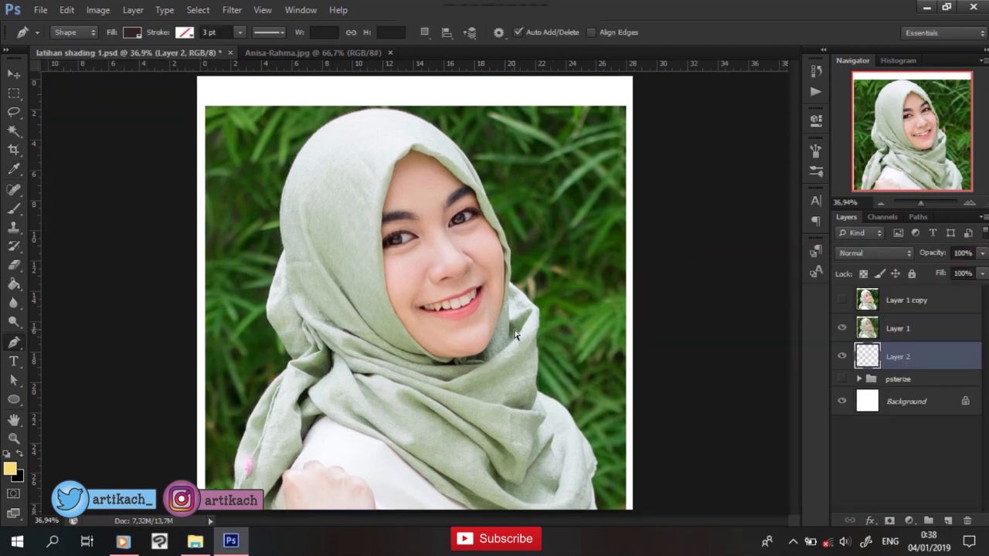
key("ctrl+plus")
key("ctrl+plus")
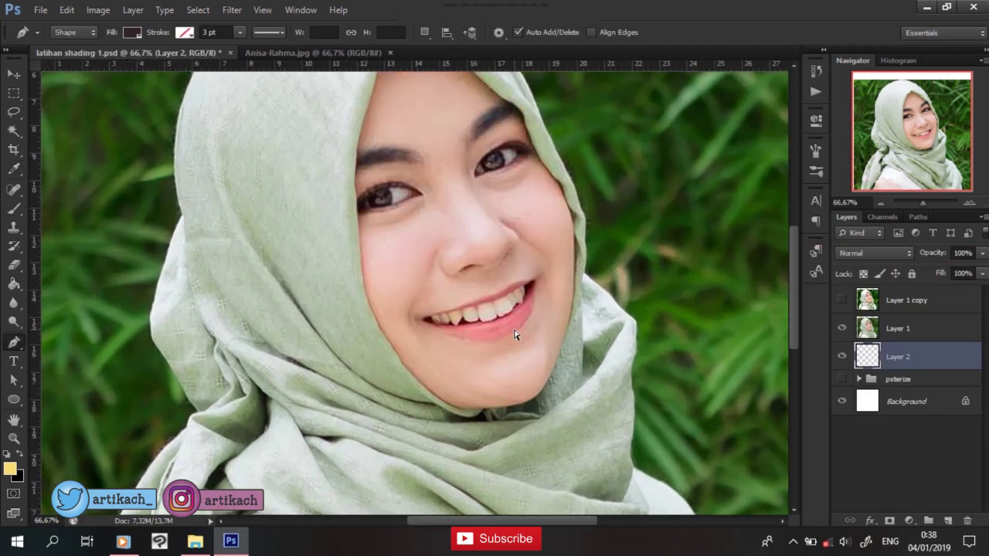
key("ctrl+plus")
Trace the face outline up the hijab's right inner edge and across the forehead.
left_click_drag(495, 349, 441, 431)
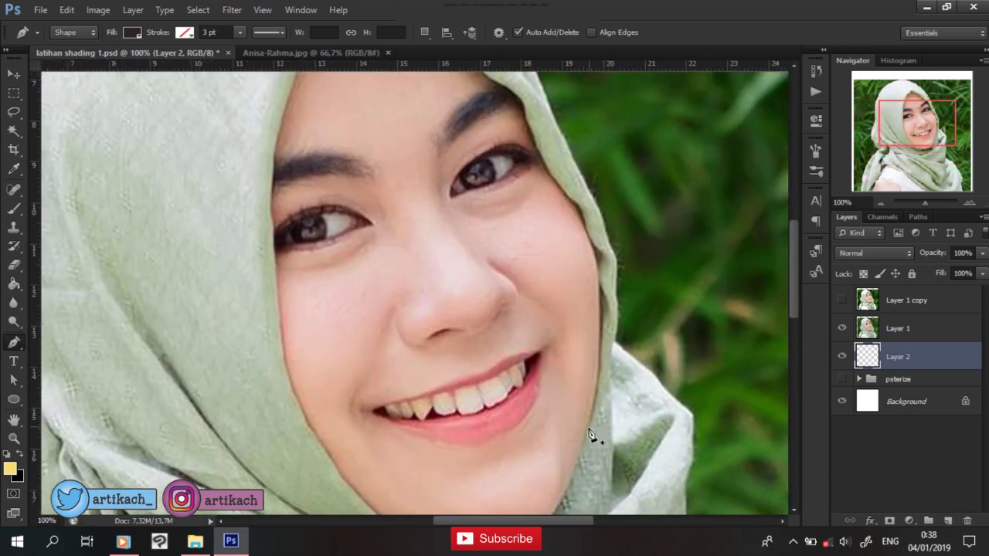
left_click(589, 434)
left_click(604, 356)
left_click(604, 327)
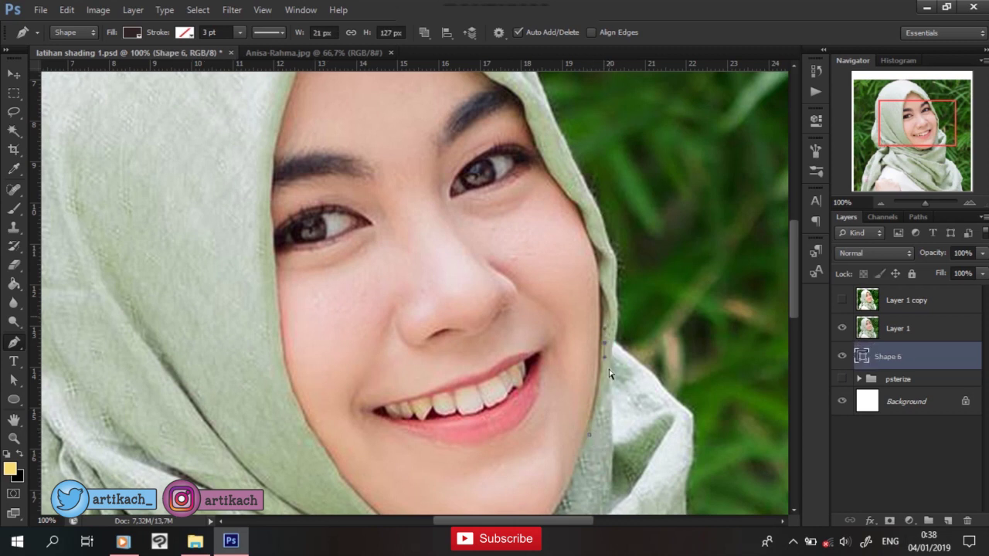
left_click(604, 364)
left_click(607, 292)
left_click(592, 228)
left_click(570, 191)
left_click_drag(540, 149, 576, 258)
left_click(570, 248)
left_click(552, 196)
left_click(490, 149)
Continue the face outline down the left cheek and around under the chin.
left_click(422, 100)
left_click(380, 88)
left_click(333, 123)
left_click(305, 303)
left_click_drag(329, 508, 309, 234)
left_click(309, 234)
left_click(405, 357)
left_click(468, 375)
left_click_drag(550, 359, 561, 357)
Hide and reshow the photo layers to check the traced face outline.
key("ctrl+plus")
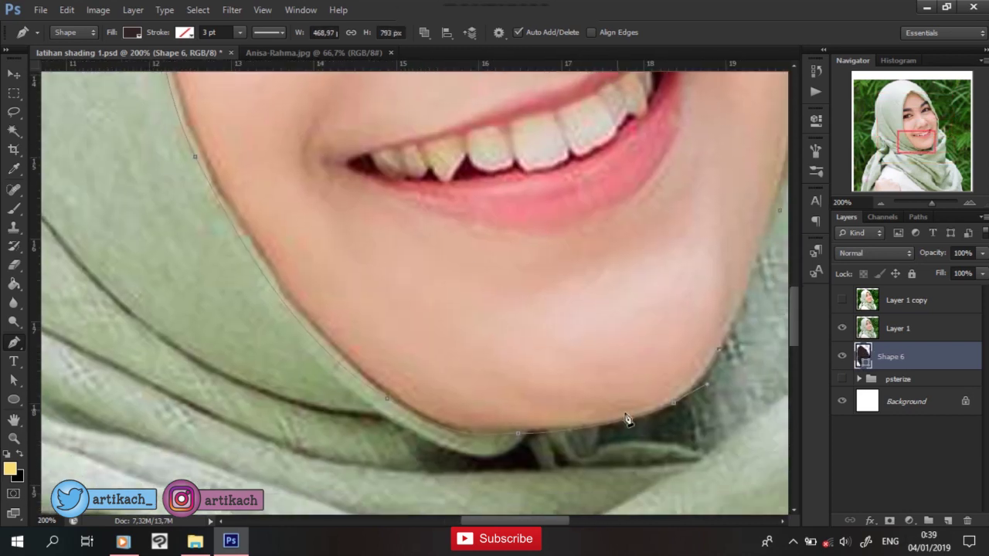
key("ctrl+minus")
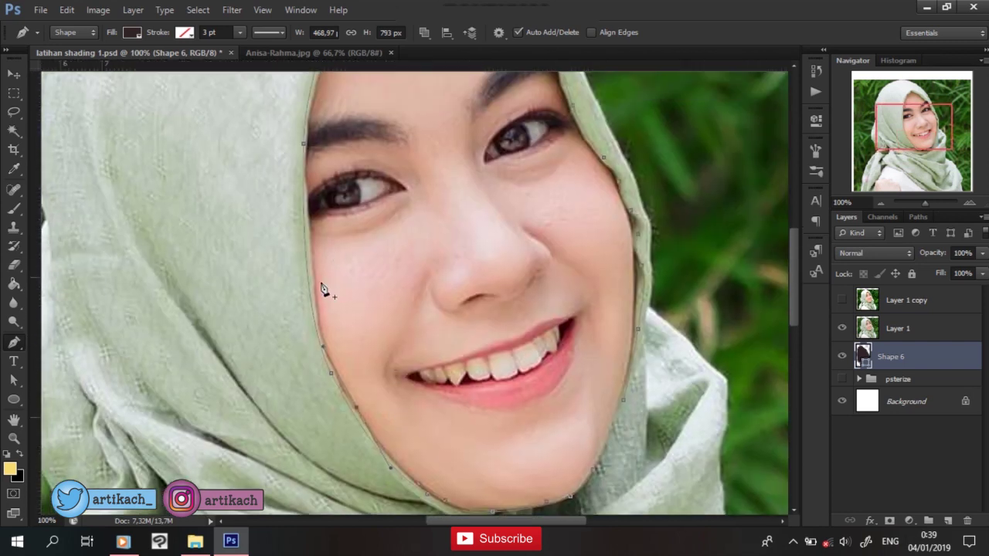
scroll(309, 301, "up", 5)
scroll(328, 231, "up", 2)
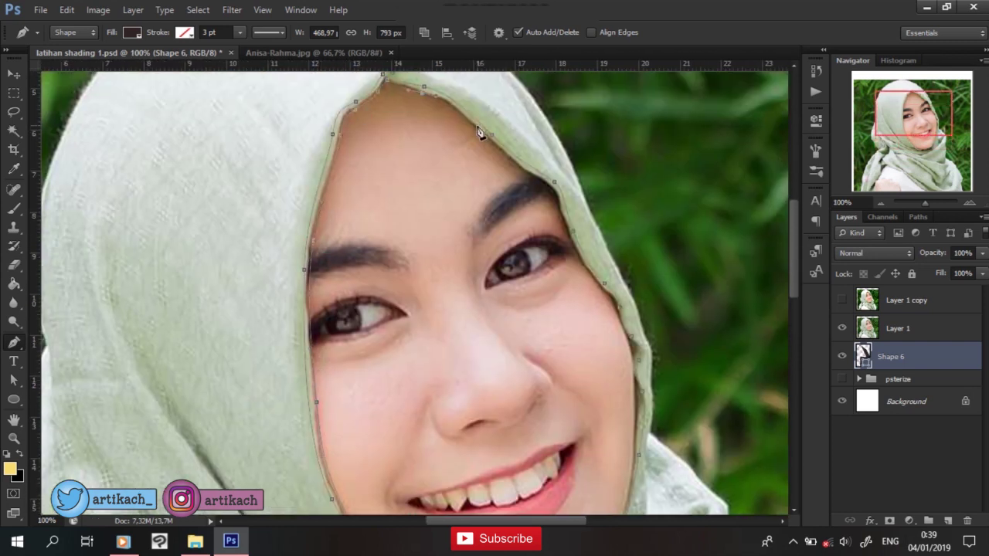
scroll(626, 315, "down", 2)
scroll(603, 309, "down", 2)
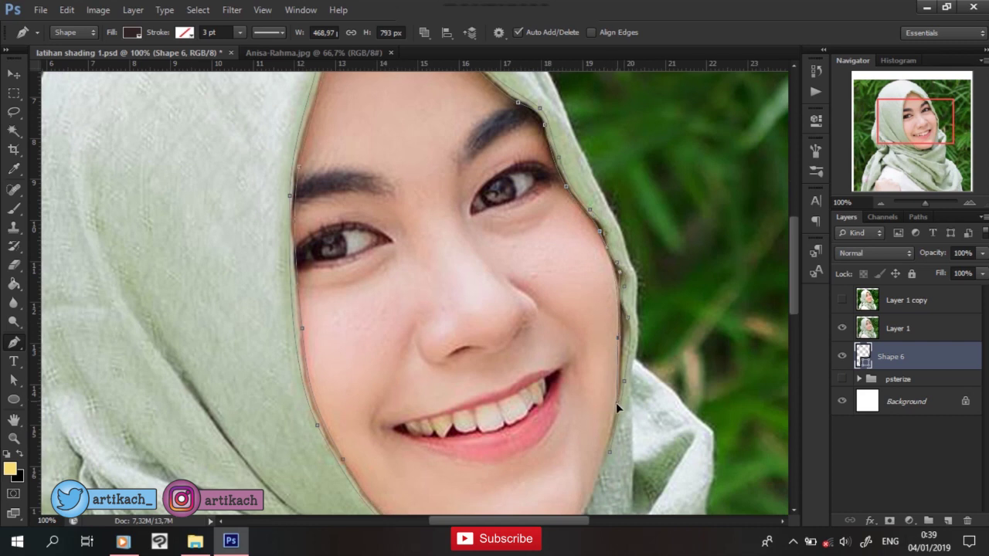
scroll(616, 363, "down", 3)
scroll(599, 339, "up", 1)
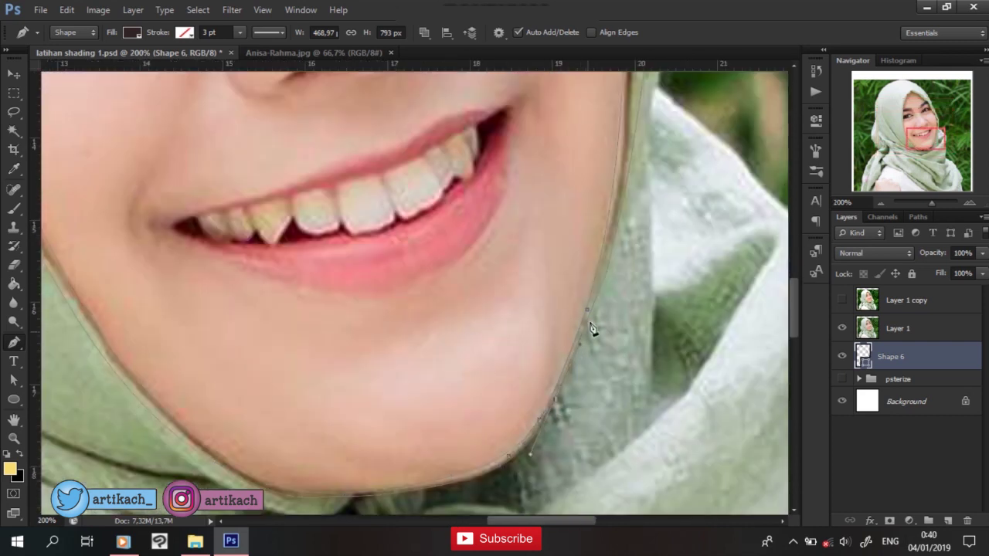
left_click(841, 301)
left_click(842, 327)
key("ctrl+minus")
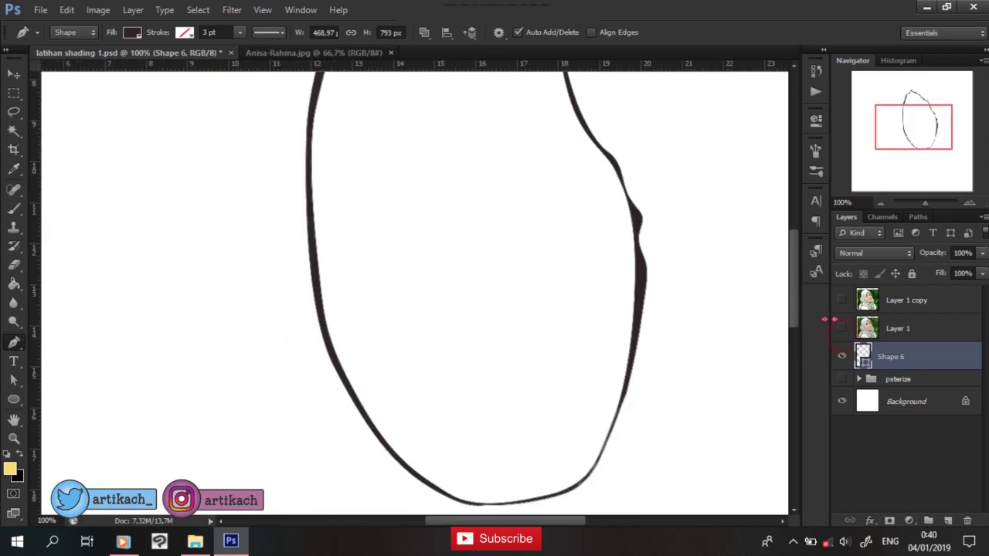
left_click(842, 328)
scroll(636, 286, "up", 2)
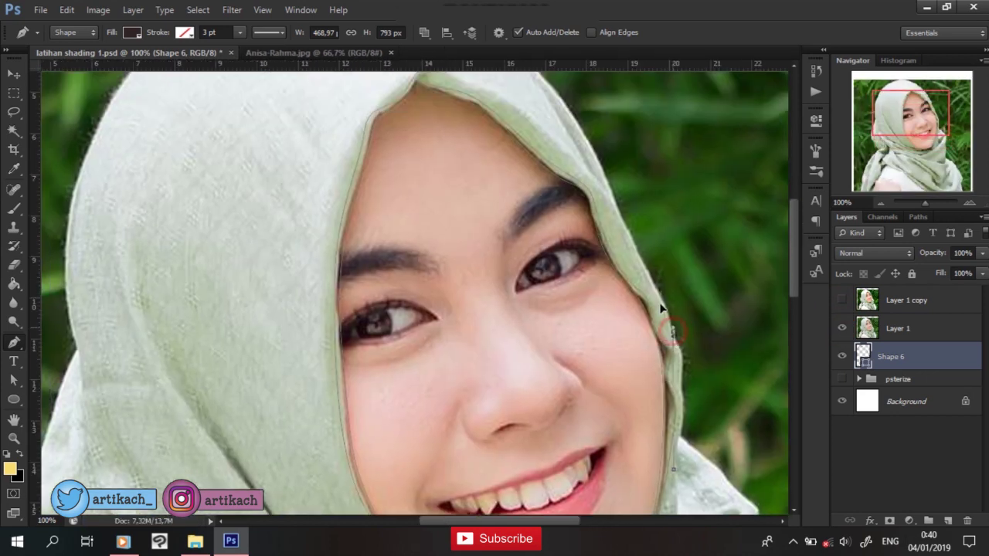
Trace the hijab's outer edge down the left side and over the top of the head.
scroll(662, 309, "up", 2)
left_click_drag(614, 223, 571, 186)
scroll(603, 216, "up", 1)
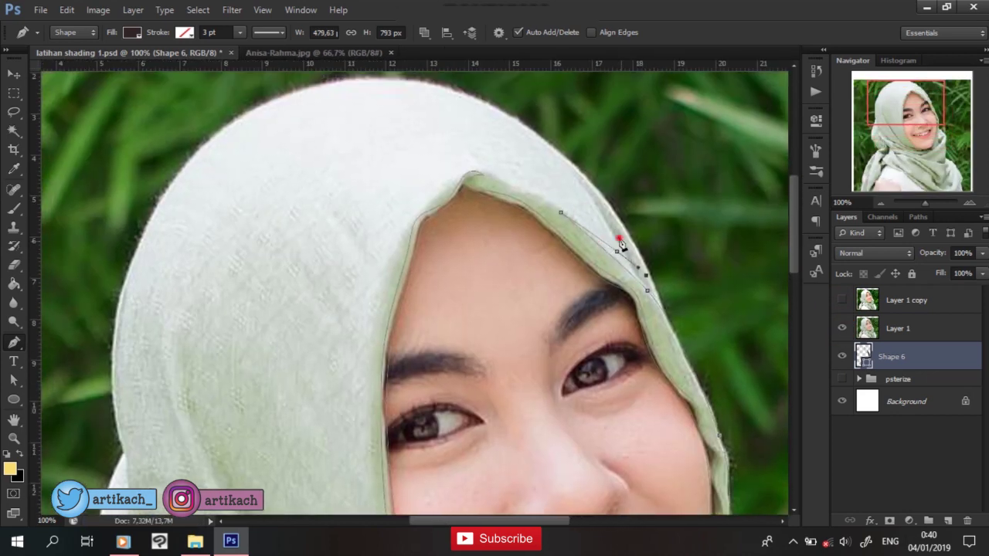
scroll(560, 176, "up", 3)
scroll(464, 216, "up", 3)
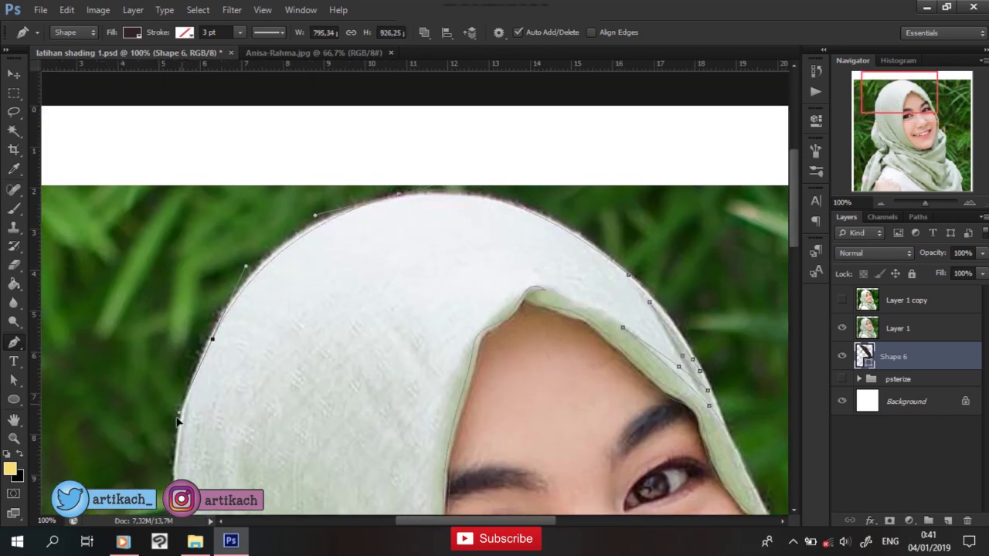
left_click_drag(307, 414, 348, 241)
left_click(375, 260)
left_click(365, 287)
left_click_drag(377, 345, 386, 363)
mouse_move(361, 199)
left_mouse_down()
mouse_move(371, 326)
mouse_move(316, 479)
left_mouse_up()
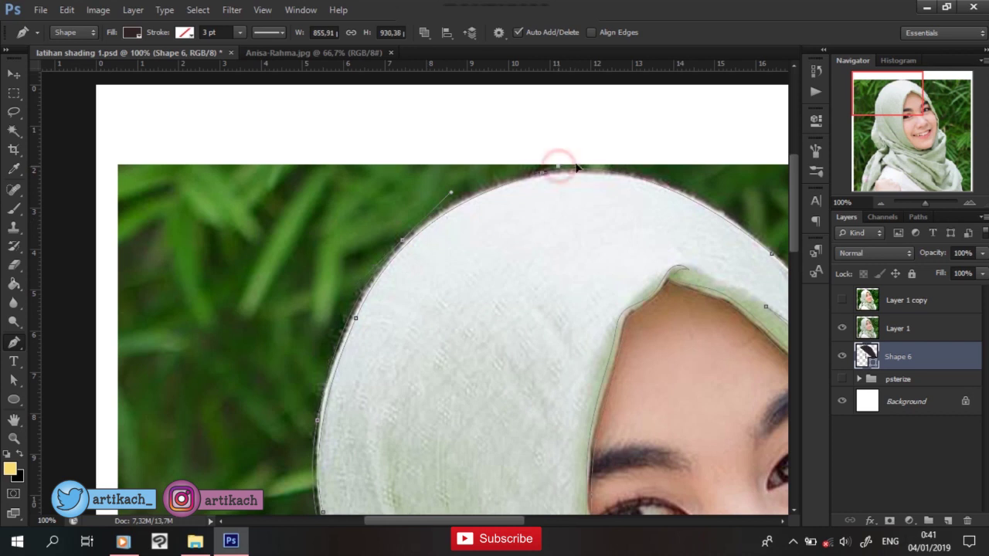
left_click_drag(555, 171, 593, 167)
Continue the outer edge down the right side below the chin, finish the path, and save.
scroll(541, 239, "down", 3)
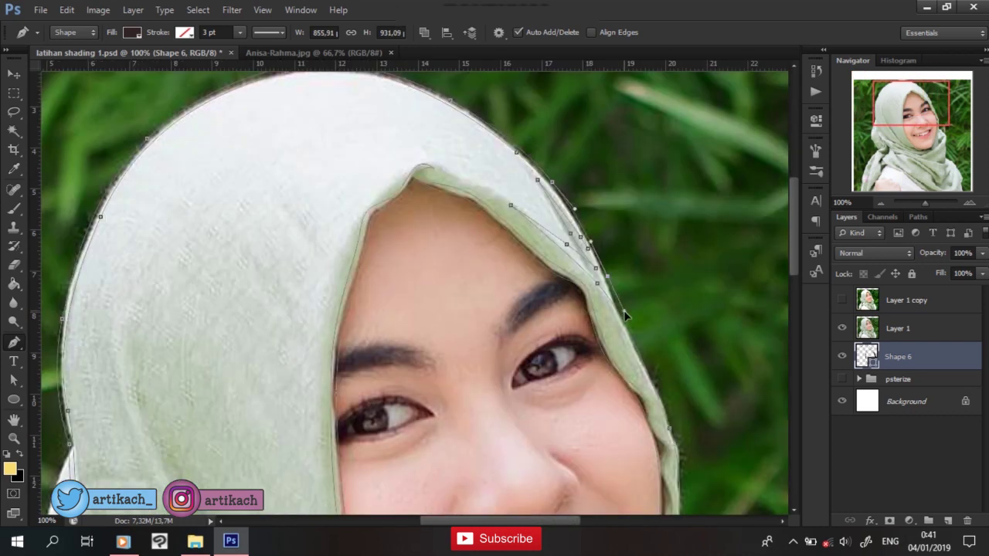
scroll(640, 359, "right", 3)
scroll(639, 359, "down", 4)
scroll(639, 359, "right", 2)
left_click(548, 223)
left_click_drag(547, 278, 545, 344)
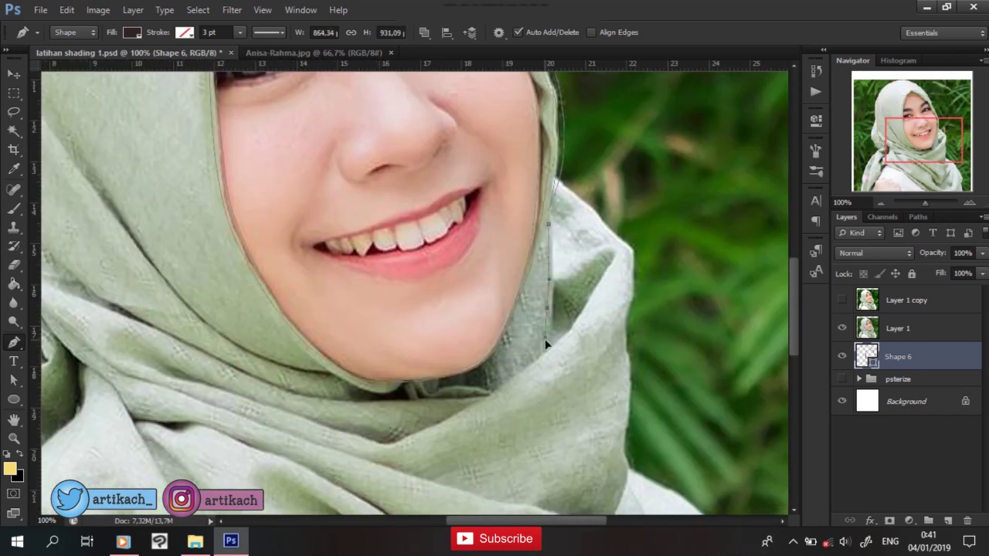
left_click(483, 396)
left_click_drag(392, 424, 360, 425)
left_click_drag(129, 334, 111, 338)
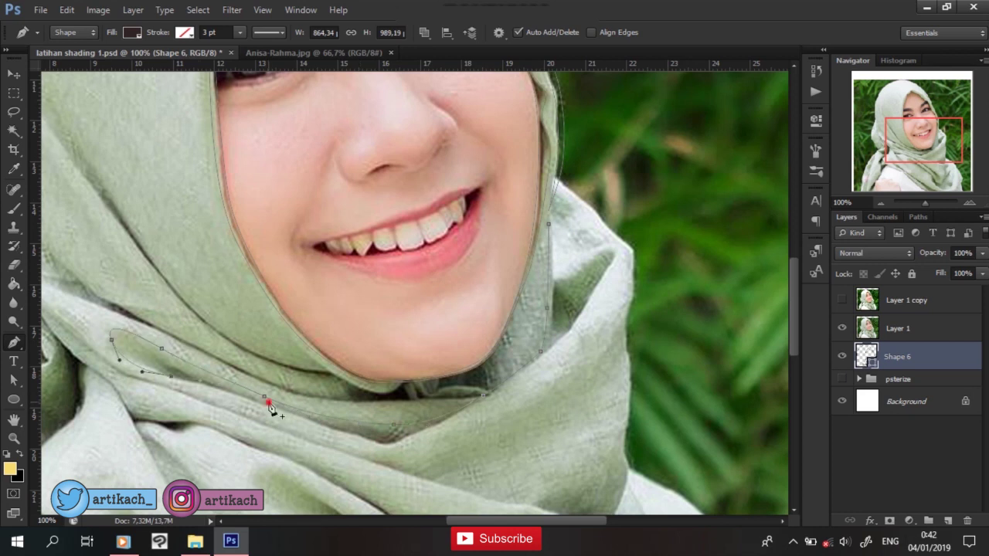
left_click(548, 223)
left_click_drag(482, 312, 577, 295)
key("ctrl+s")
Start a new fold shape below the chin, tracing the hijab edge toward the upper left.
left_click_drag(435, 390, 543, 507)
left_click(497, 469)
left_click_drag(607, 482, 553, 410)
left_click_drag(556, 417, 571, 440)
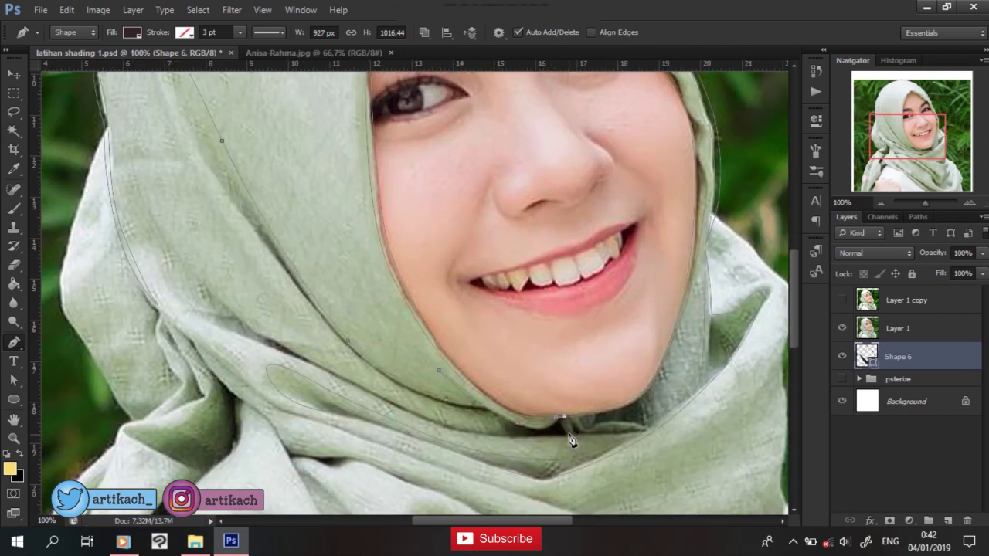
left_click_drag(618, 420, 629, 412)
left_click(417, 410)
left_click(368, 396)
left_click(247, 323)
left_click(200, 317)
left_click(162, 255)
left_click(147, 194)
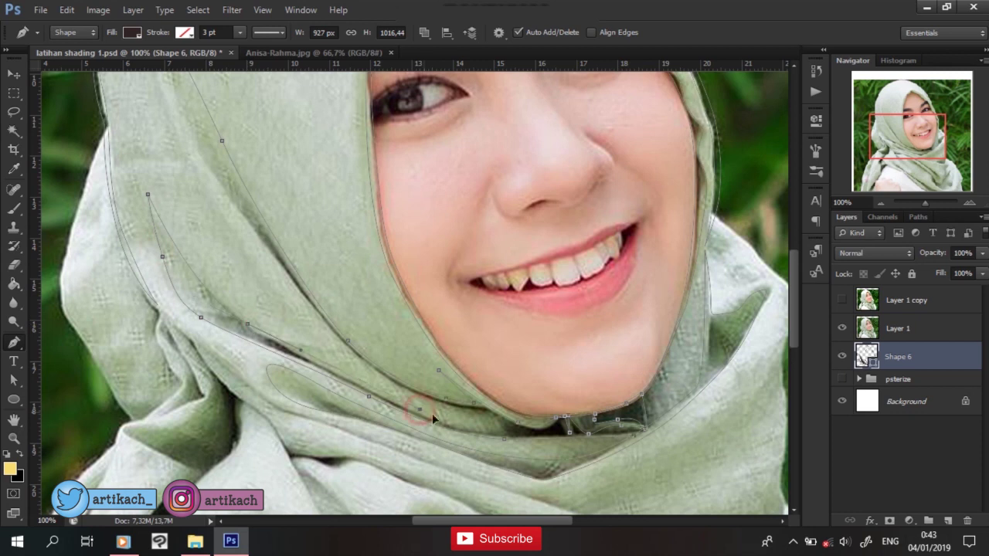
Trace the hijab's left edge and fold downward.
scroll(286, 309, "up", 3)
scroll(286, 309, "left", 2)
scroll(255, 209, "down", 3)
left_click(182, 288)
left_click(200, 341)
left_click(240, 408)
left_click(257, 285)
left_click(276, 312)
left_click(272, 345)
left_click(302, 386)
left_click(261, 425)
Trace back up the left edge, close the fold shape, and begin the lower fold.
left_click(285, 322)
left_click(324, 397)
left_click(248, 426)
left_click(178, 315)
left_click(183, 253)
left_click(224, 144)
scroll(417, 405, "down", 3)
left_click(495, 378)
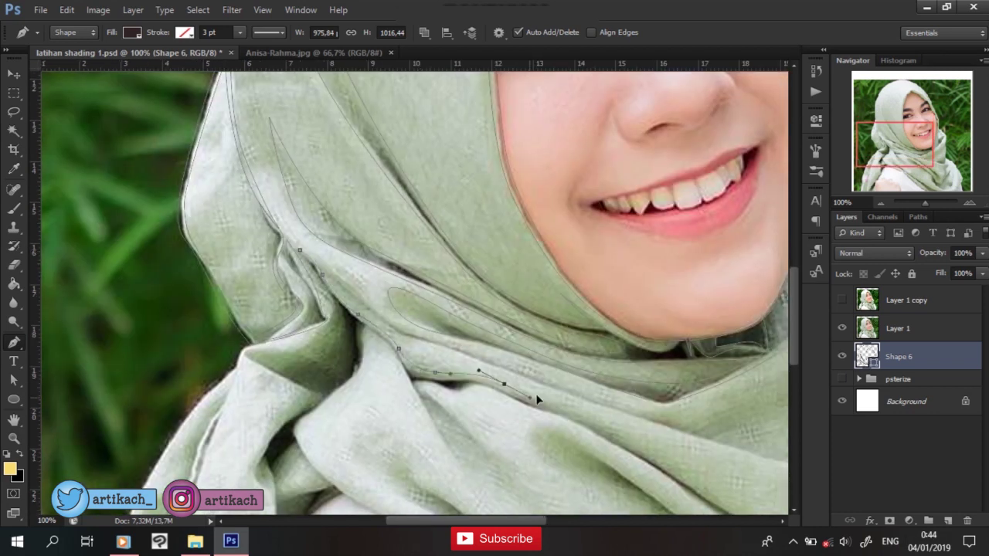
Add curved anchors along the lower and upper chin folds and down the hijab fold.
scroll(528, 395, "down", 5)
scroll(528, 395, "right", 5)
left_click(542, 320)
scroll(509, 340, "left", 6)
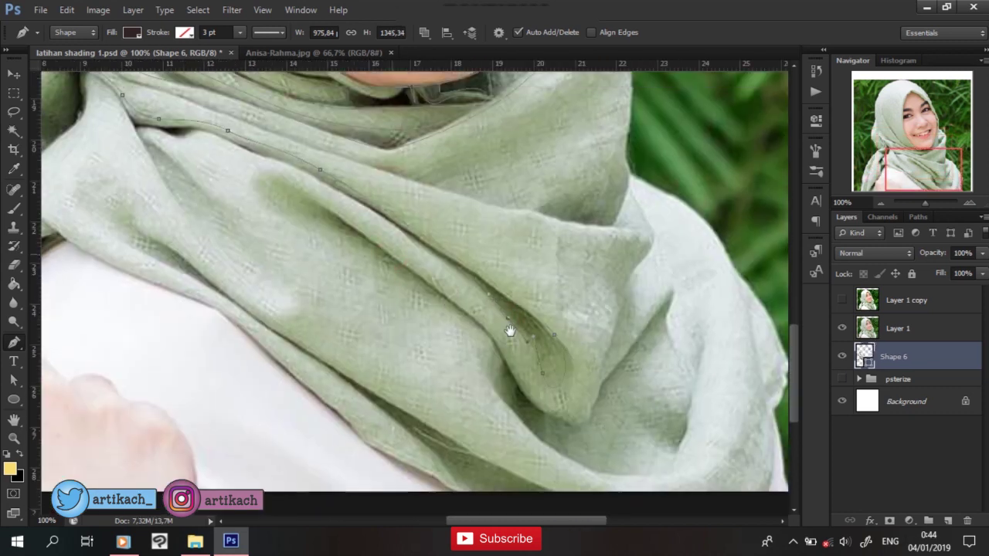
scroll(490, 320, "up", 4)
left_click_drag(294, 230, 309, 242)
left_click_drag(380, 360, 400, 408)
left_click_drag(224, 171, 233, 195)
left_click(212, 222)
left_click_drag(177, 253, 220, 341)
left_click_drag(157, 286, 141, 307)
Place curved anchors along the scarf fold edge.
scroll(169, 345, "down", 4)
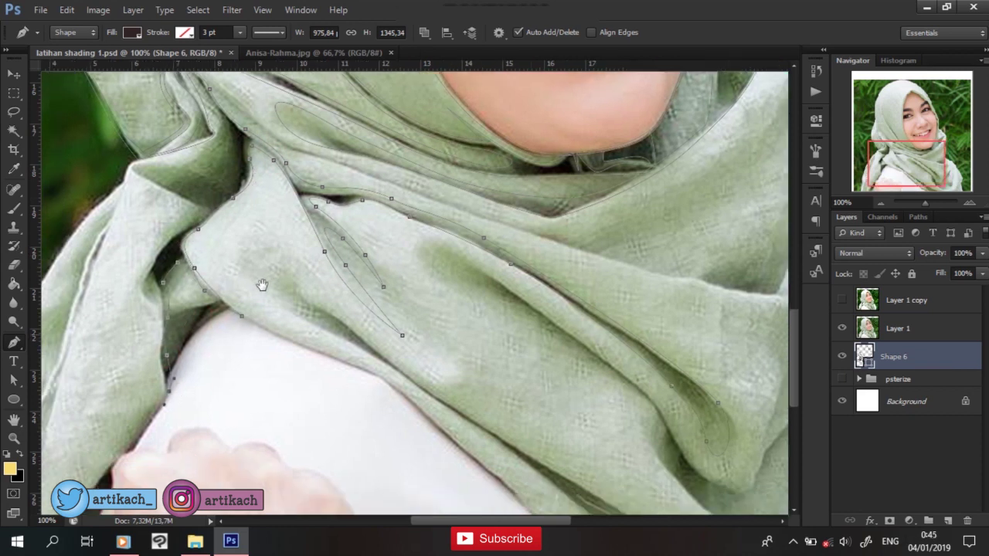
scroll(169, 345, "left", 4)
left_click_drag(242, 380, 280, 306)
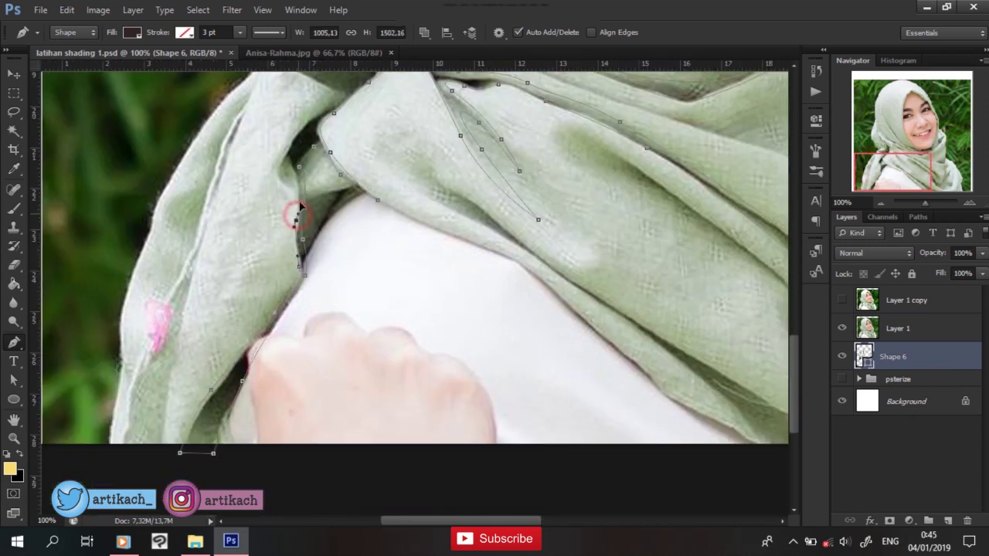
scroll(287, 280, "up", 4)
left_click(254, 191)
left_click_drag(332, 207, 343, 164)
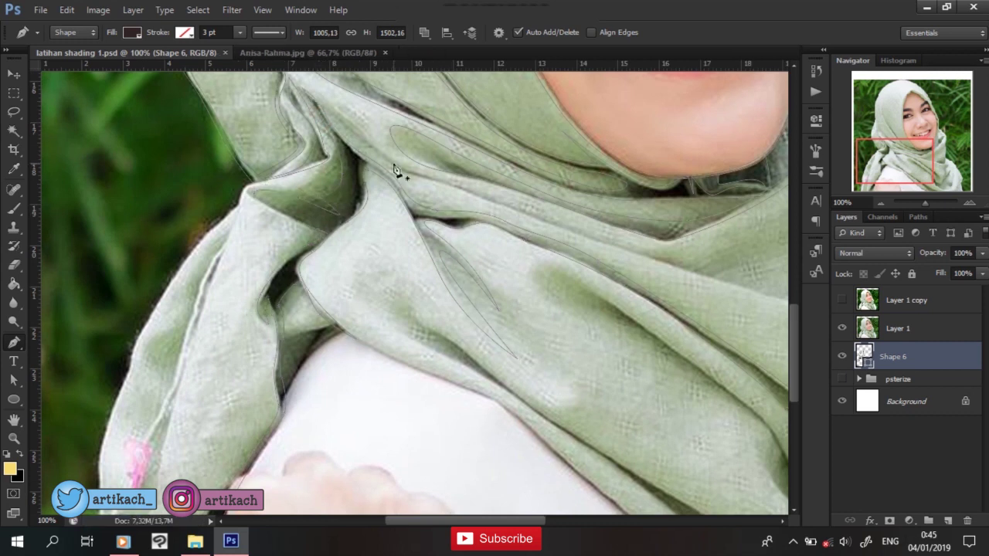
Continue anchors down the left scarf edge and close the fold shape.
scroll(348, 232, "left", 3)
left_click_drag(354, 188, 347, 222)
scroll(346, 228, "down", 2)
left_click(322, 242)
left_click(267, 278)
left_click(232, 403)
left_click(224, 512)
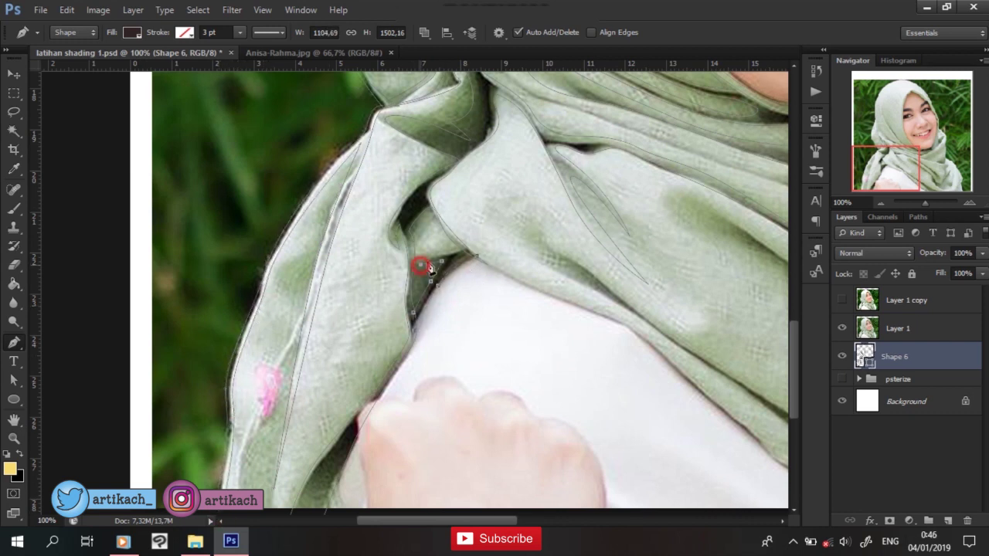
Hide the photo layers to view the dark brown line art alone.
scroll(397, 283, "right", 5)
scroll(397, 283, "down", 1)
left_click_drag(842, 300, 842, 328)
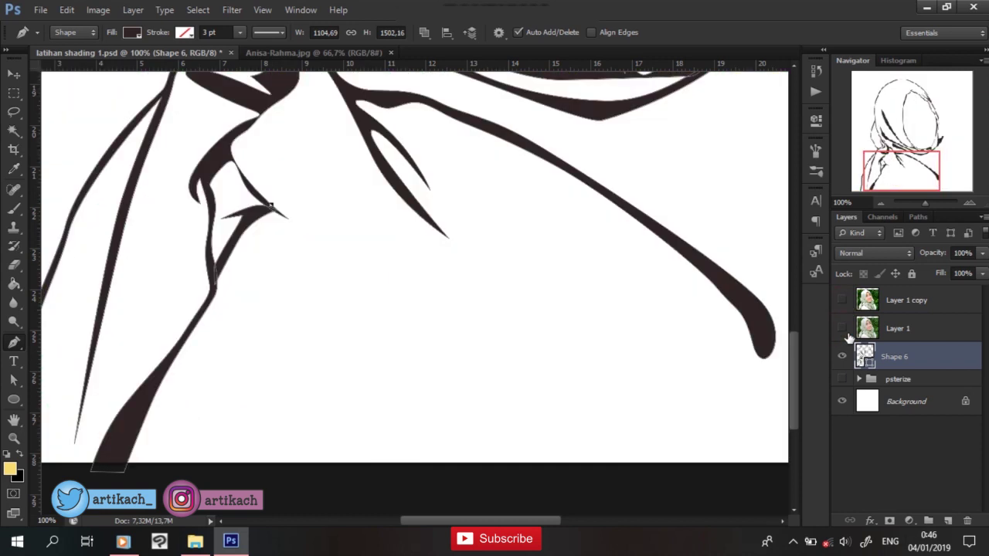
Show the reference photo again, save the document, and zoom in on the lower scarf.
key("ctrl+minus")
key("ctrl+minus")
key("ctrl+minus")
key("ctrl+plus")
key("ctrl+plus")
scroll(589, 448, "down", 2)
left_click(842, 329)
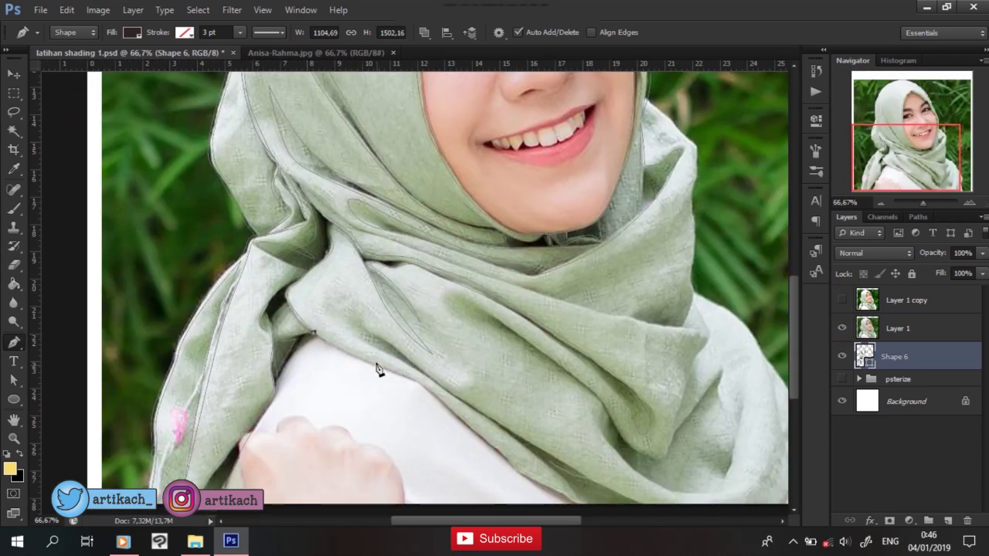
left_click(441, 384)
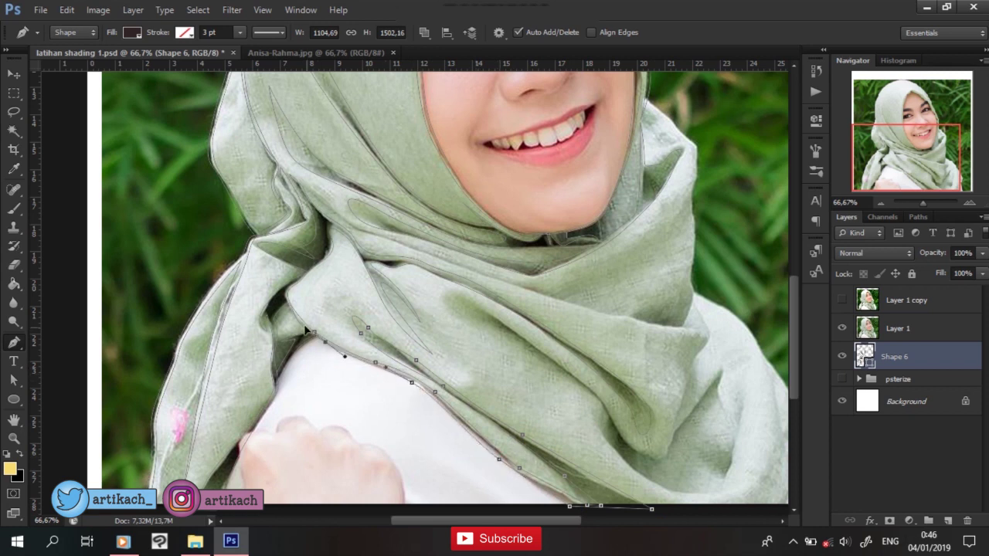
key("ctrl+s")
key("ctrl+plus")
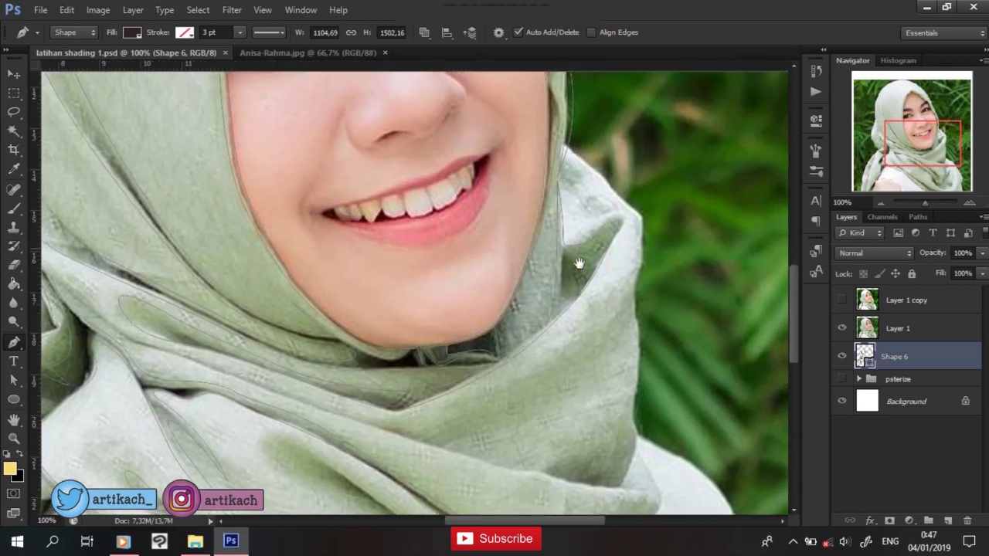
Place anchors down the scarf's right edge and curve into the fold.
left_click(548, 181)
left_click(592, 221)
left_click(622, 266)
left_click(618, 345)
left_click(614, 424)
left_click_drag(609, 458, 617, 344)
left_click_drag(536, 380, 490, 399)
Curve the fold path leftward across the lower scarf and close the shape.
left_click_drag(393, 338, 368, 321)
left_click_drag(249, 296, 234, 290)
left_click_drag(144, 258, 124, 252)
left_click_drag(167, 276, 215, 310)
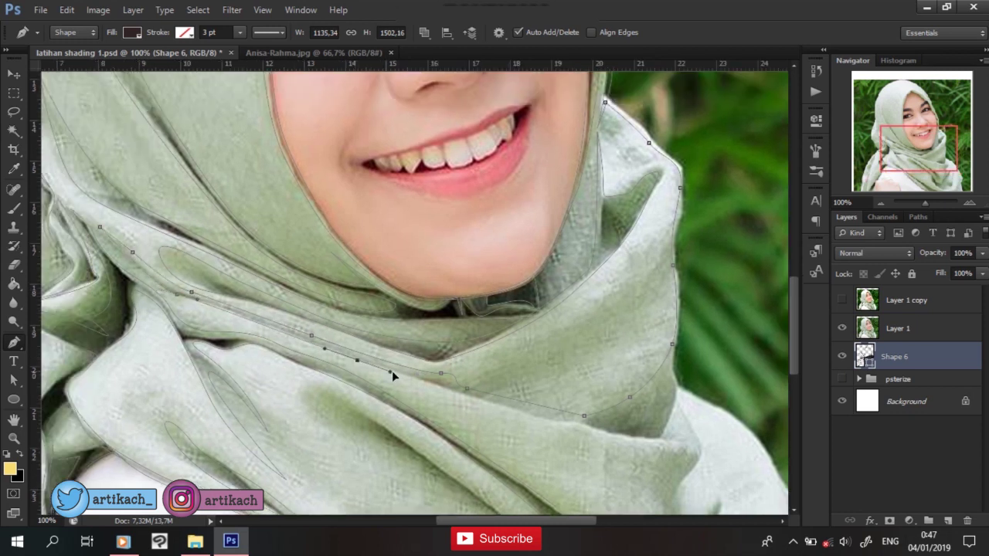
left_click_drag(667, 434, 673, 438)
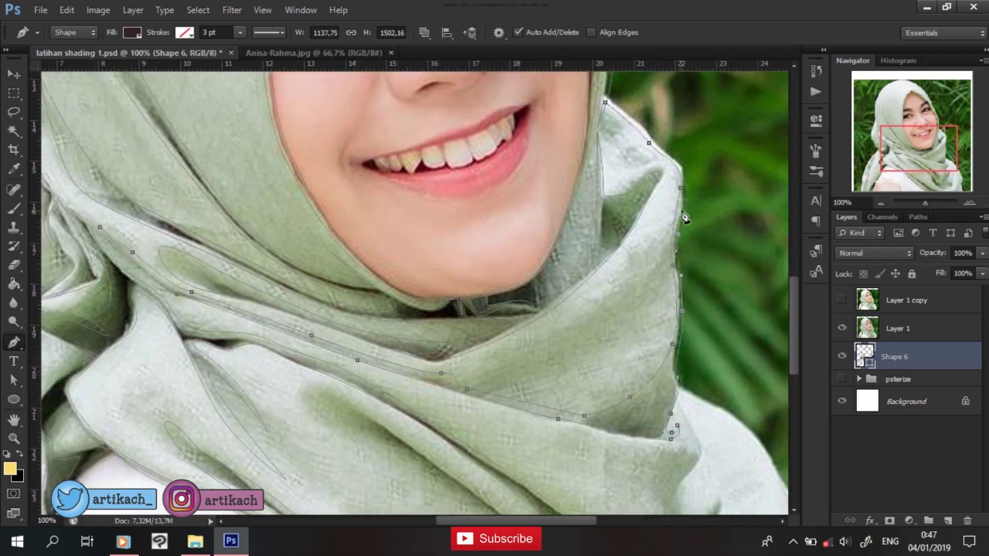
mouse_move(608, 102)
left_mouse_down()
mouse_move(614, 249)
mouse_move(536, 214)
left_mouse_up()
left_click(583, 282)
left_click(584, 280)
Begin new fold shapes on the right scarf edge and upper scarf fold.
left_click_drag(687, 413, 690, 431)
left_click(650, 279)
left_click(558, 224)
scroll(561, 232, "down", 5)
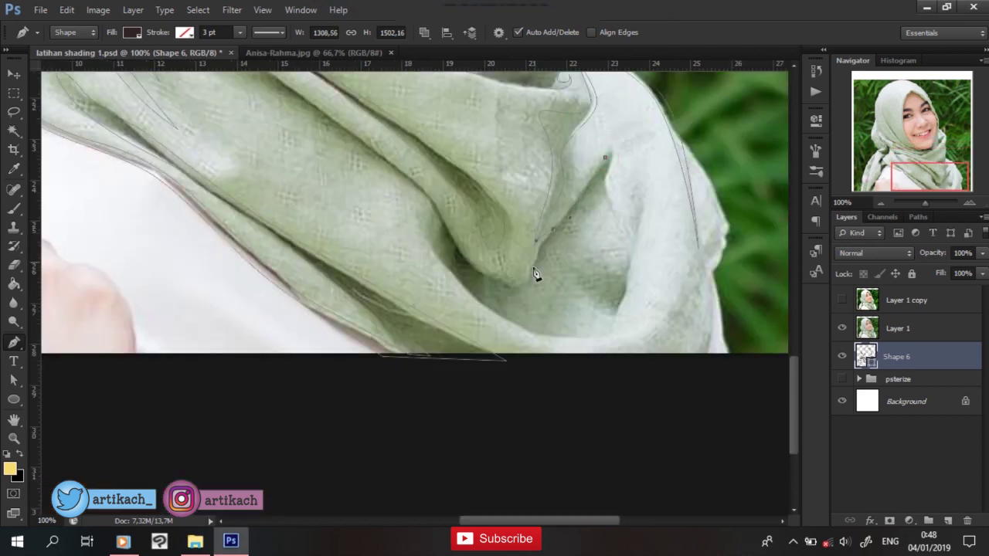
scroll(444, 221, "up", 4)
scroll(443, 221, "left", 2)
left_click(304, 187)
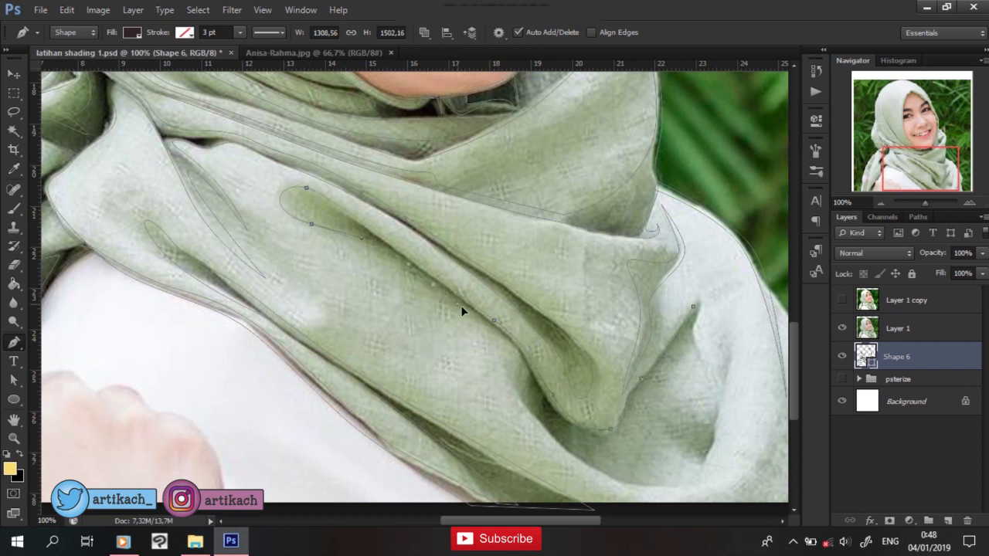
Trace the lower scarf fold up the right edge, undoing one stray anchor.
left_click(596, 455)
left_click(644, 486)
left_click(692, 481)
left_click_drag(693, 346, 697, 336)
key("ctrl+z")
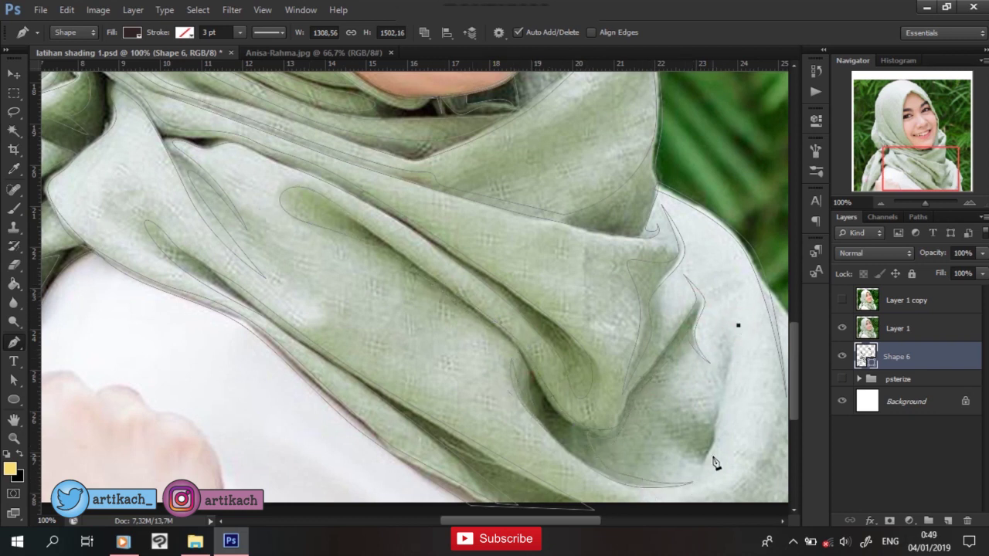
left_click(709, 458)
left_click(722, 383)
left_click(737, 323)
Finish the right-edge fold shape, hide the photo, and fit the drawing on screen.
scroll(739, 332, "down", 2)
scroll(739, 332, "right", 2)
left_click(713, 444)
left_click(730, 400)
left_click(731, 351)
left_click(842, 327)
left_click(896, 328)
key("ctrl+0")
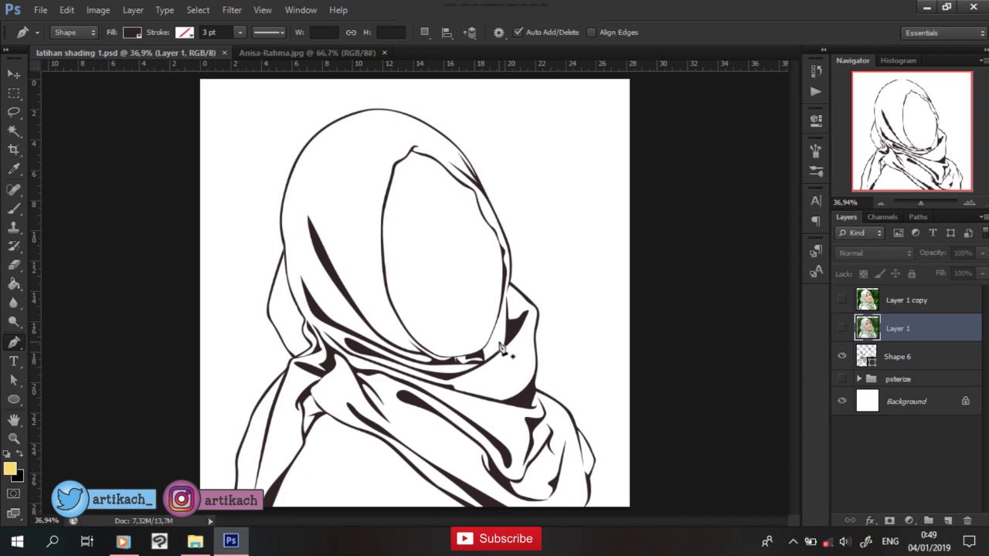
Select the psterize group and turn the reference photo back on.
left_click(916, 381)
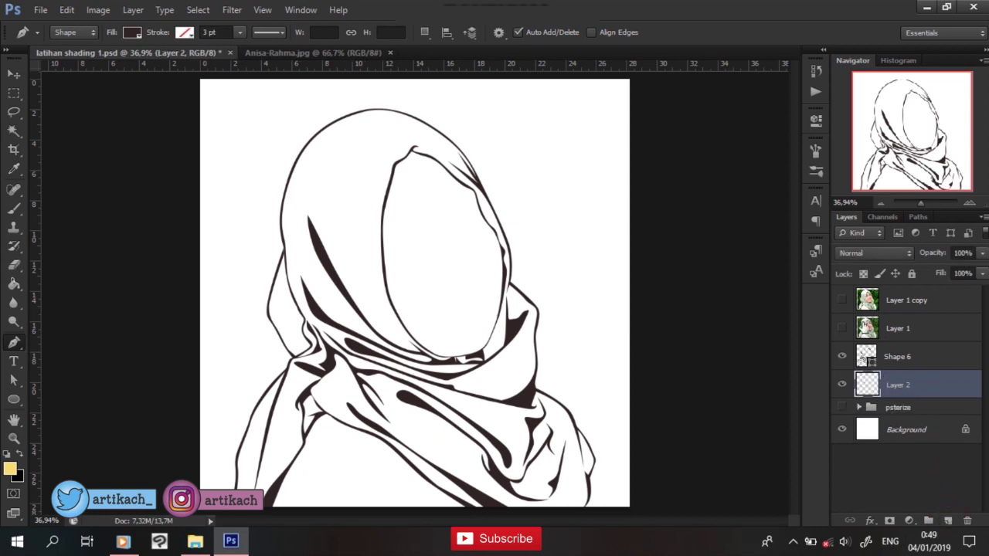
left_click(842, 327)
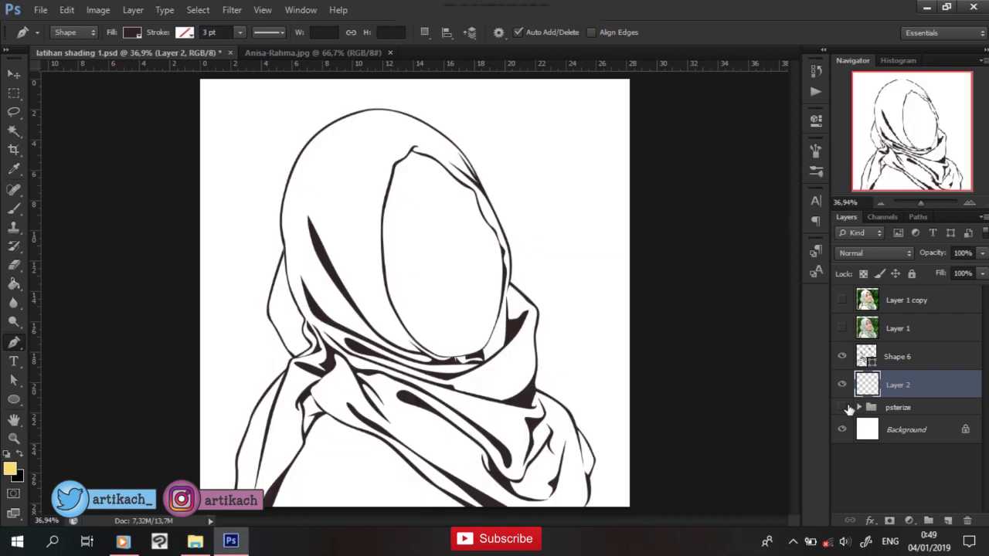
Set the shape fill to the peach cheek tone sampled from the posterized face.
left_click(843, 407)
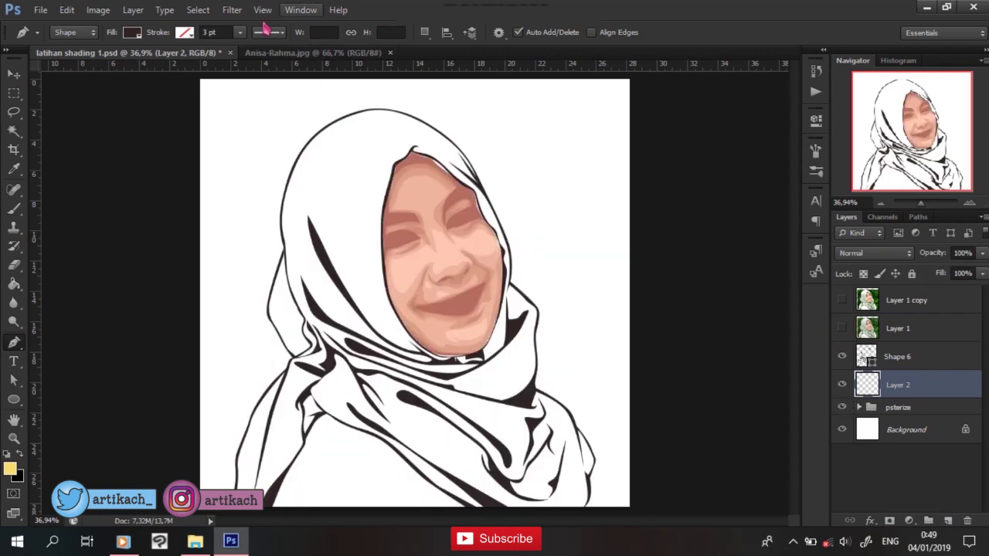
left_click(133, 34)
left_click(201, 61)
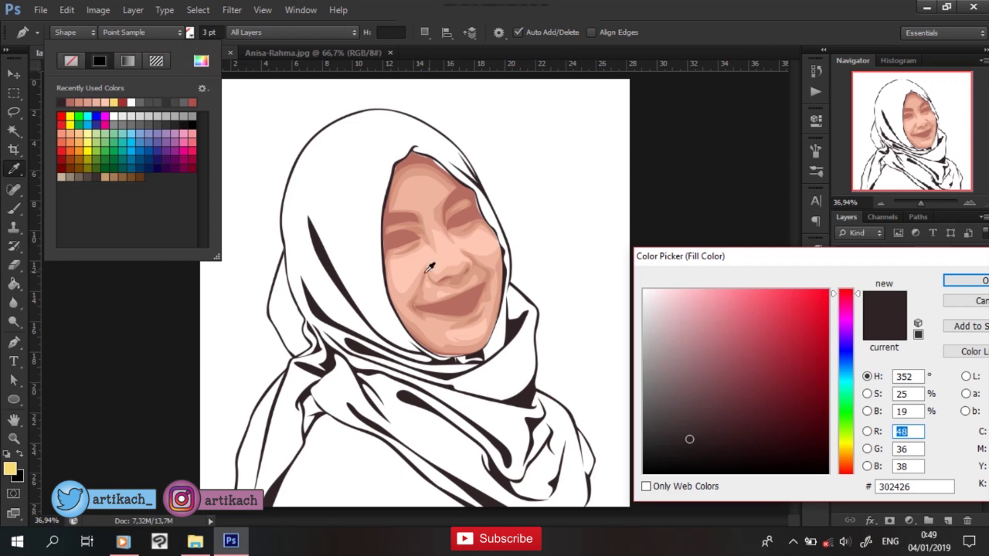
left_click(417, 265)
left_click(953, 280)
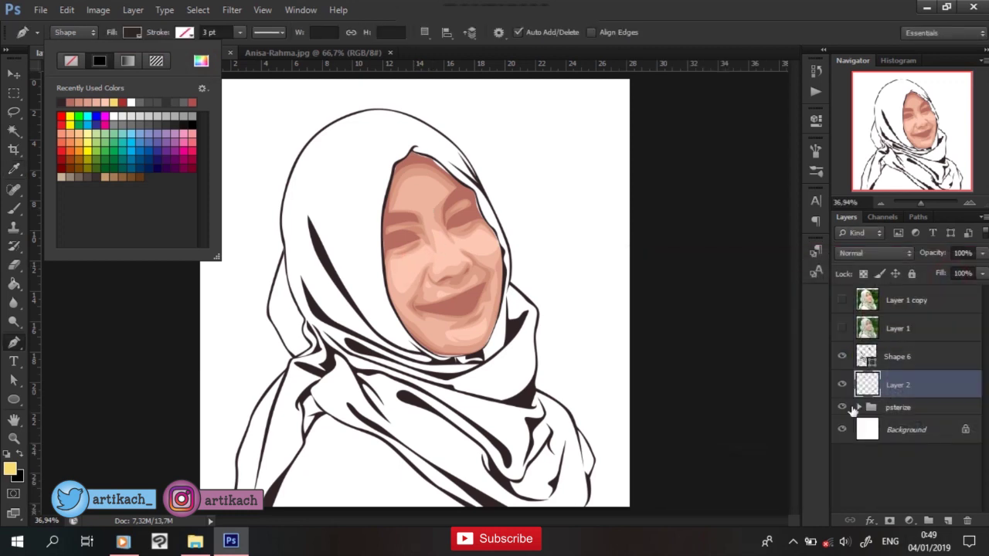
left_click(842, 407)
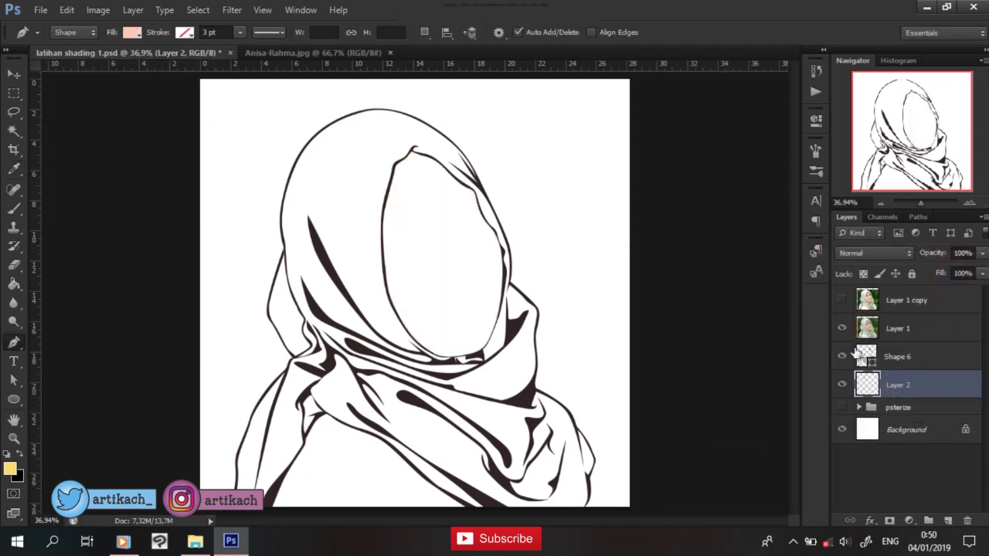
Hide the photo, zoom to 100%, and place the first face-shape point on the hood edge.
key("ctrl+plus")
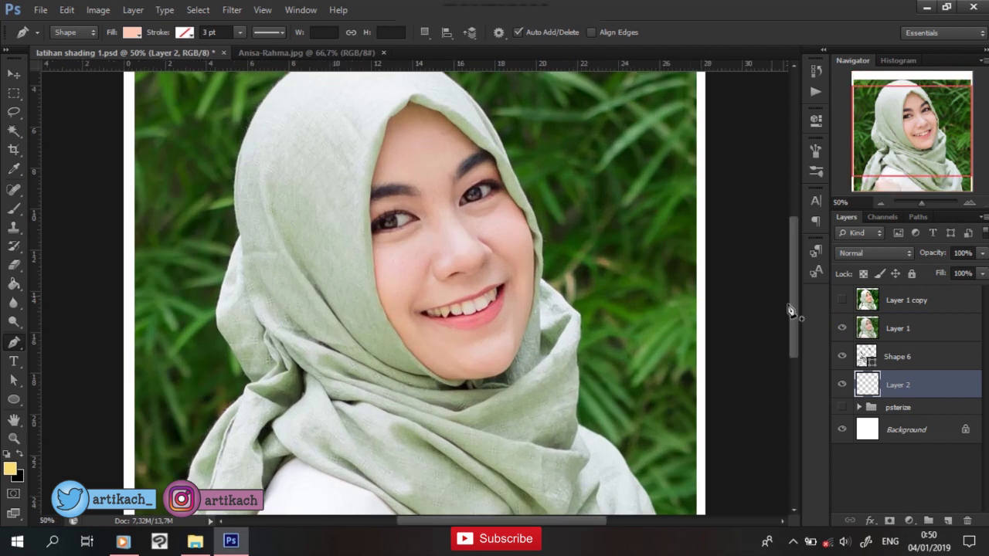
left_click(841, 328)
key("ctrl+plus")
key("ctrl+plus")
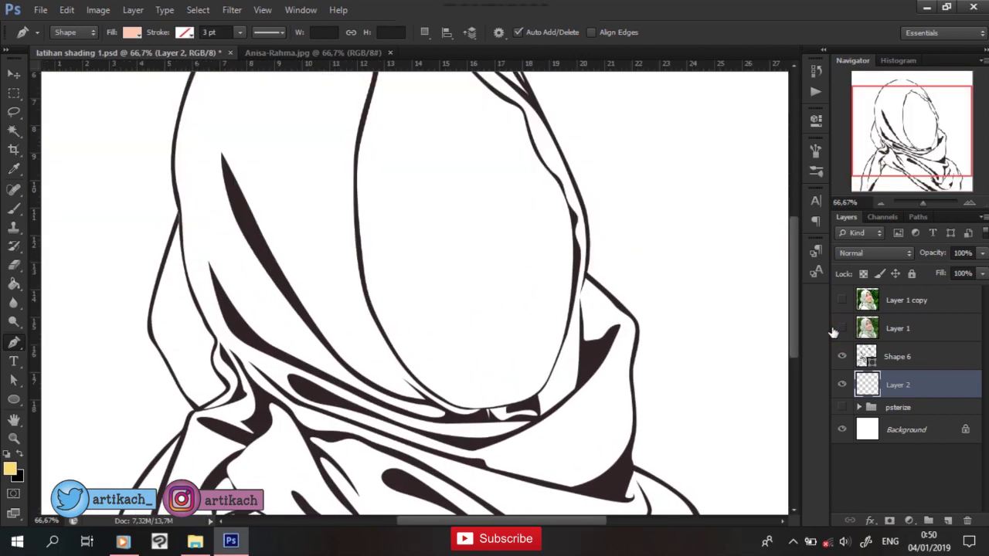
left_click(626, 394)
Trace the face outline along the hood's lower and left inner edge.
left_click_drag(586, 454, 566, 461)
left_click_drag(469, 458, 441, 442)
left_click(351, 323)
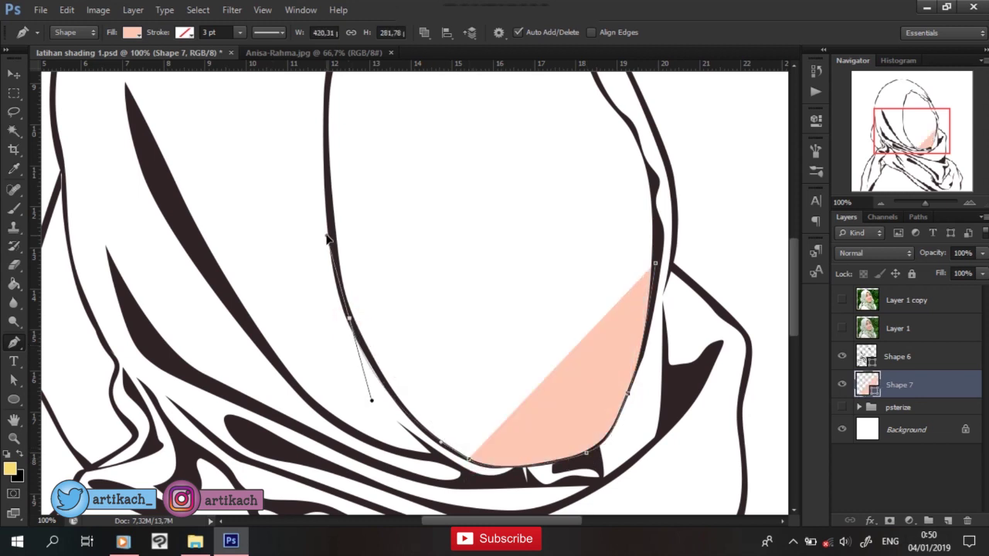
scroll(353, 309, "up", 4)
left_click(353, 299)
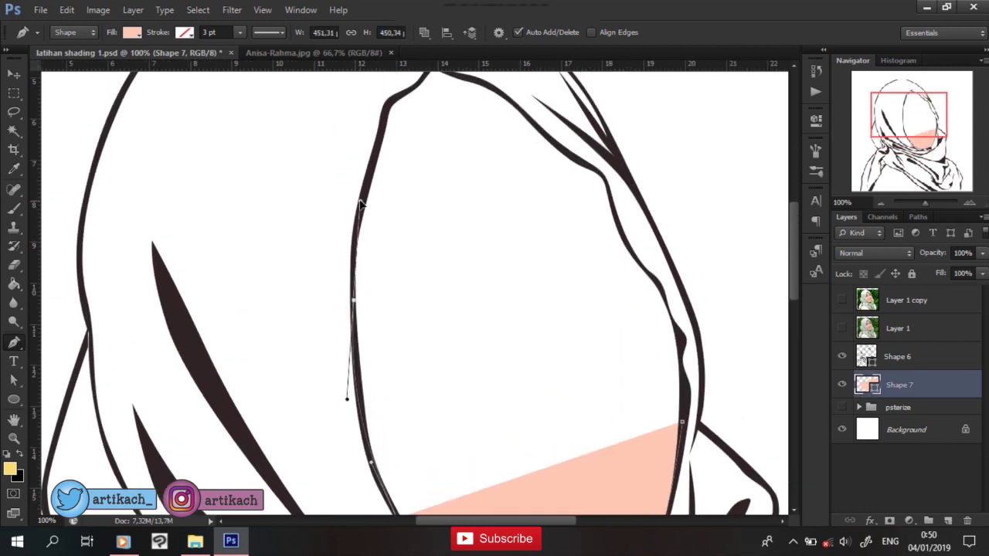
left_click(353, 327)
scroll(353, 309, "up", 3)
left_click(370, 221)
Continue down the hood's right edge, close the peach face shape, and add a new layer.
left_click(417, 176)
left_click(453, 190)
left_click(519, 236)
left_click(565, 275)
left_click(596, 305)
left_click_drag(618, 369, 631, 381)
left_click(656, 417)
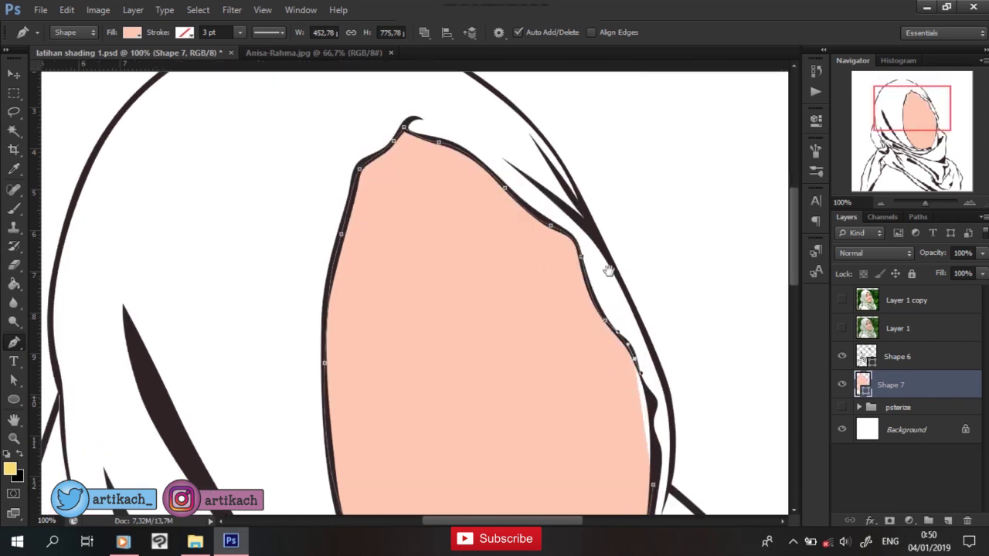
scroll(655, 417, "down", 5)
left_click(624, 328)
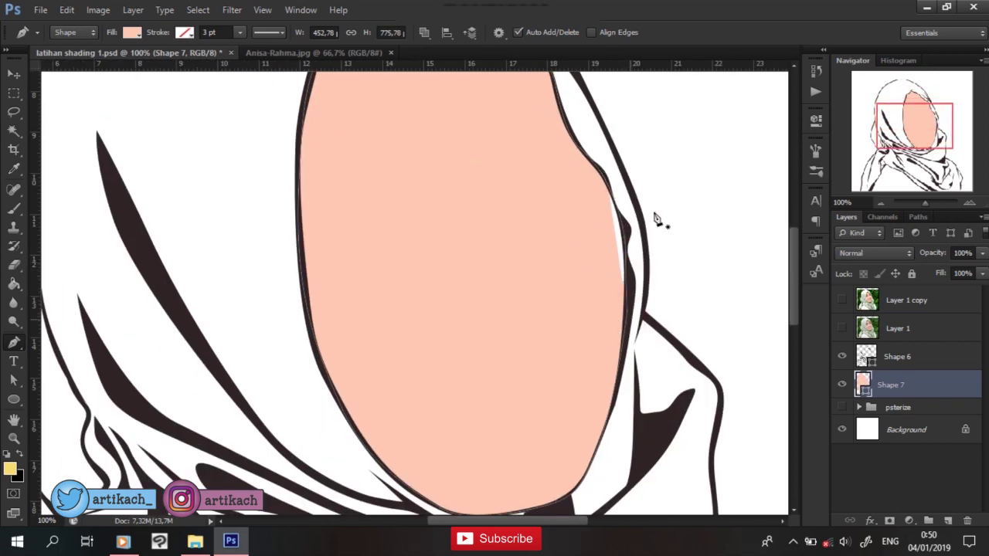
left_click(948, 521)
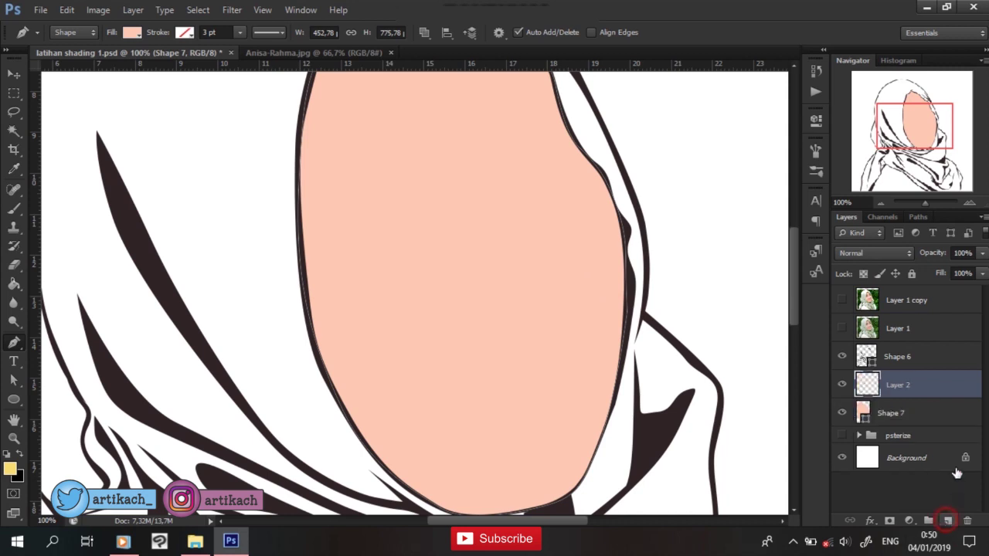
Clip Layer 2 to the face shape and show the reference photo.
right_click(928, 394)
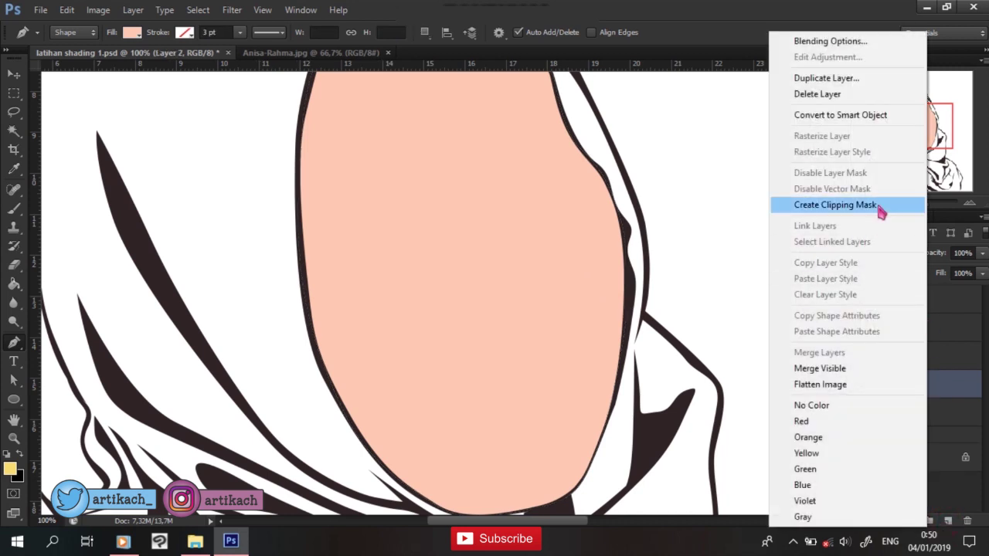
left_click(876, 204)
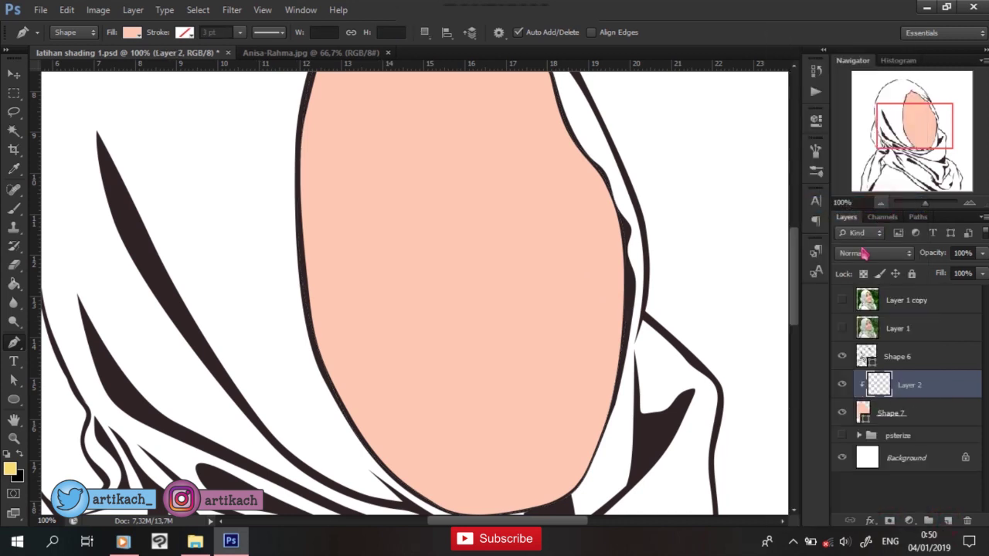
left_click(841, 328)
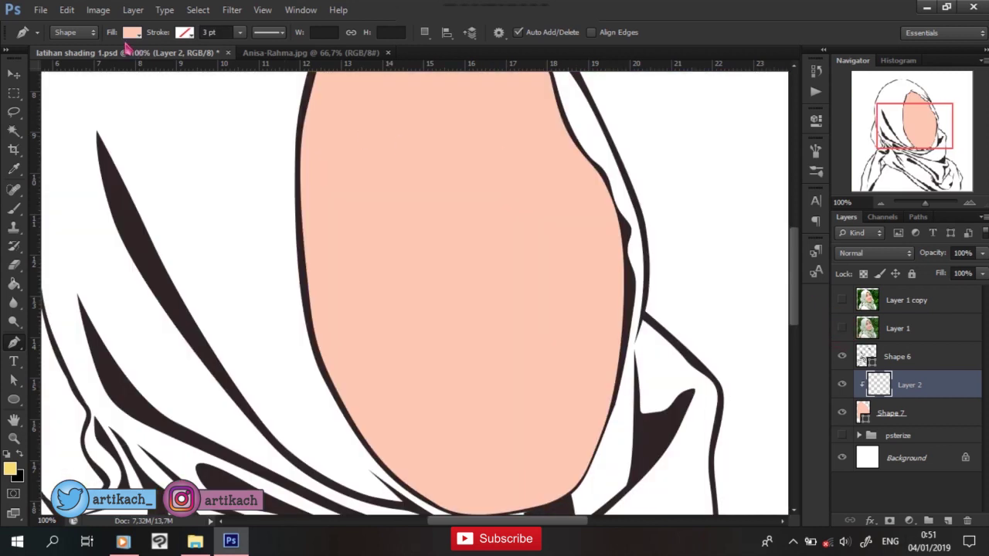
Change the shape fill to pinkish peach #efab9c and show the photo over the drawing.
left_click(129, 32)
left_click(201, 60)
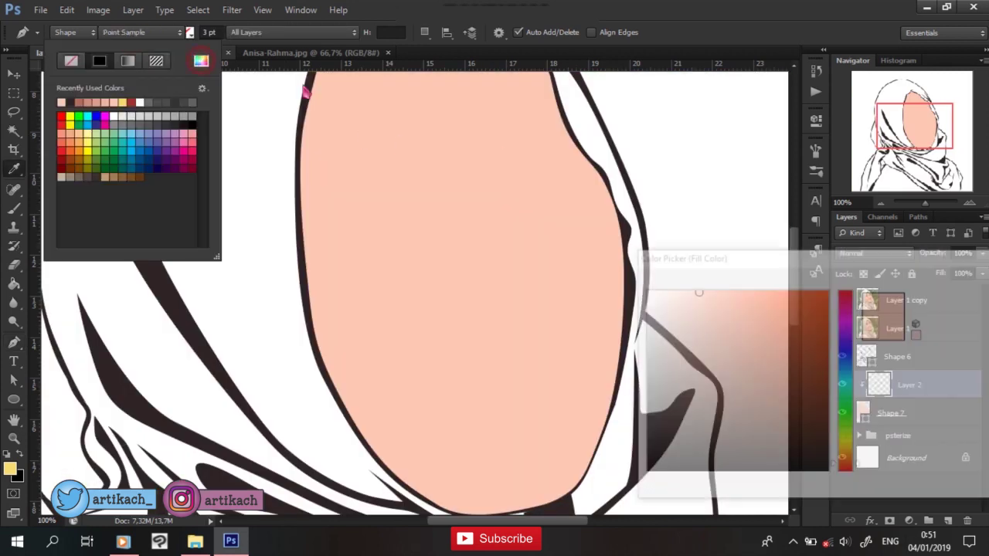
left_click(404, 133)
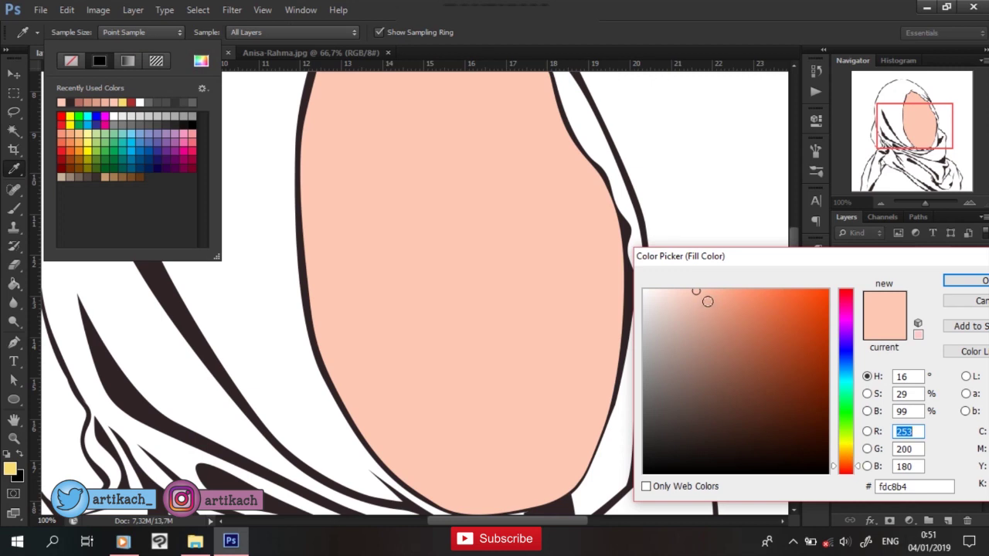
left_click(708, 301)
left_click_drag(848, 472, 850, 475)
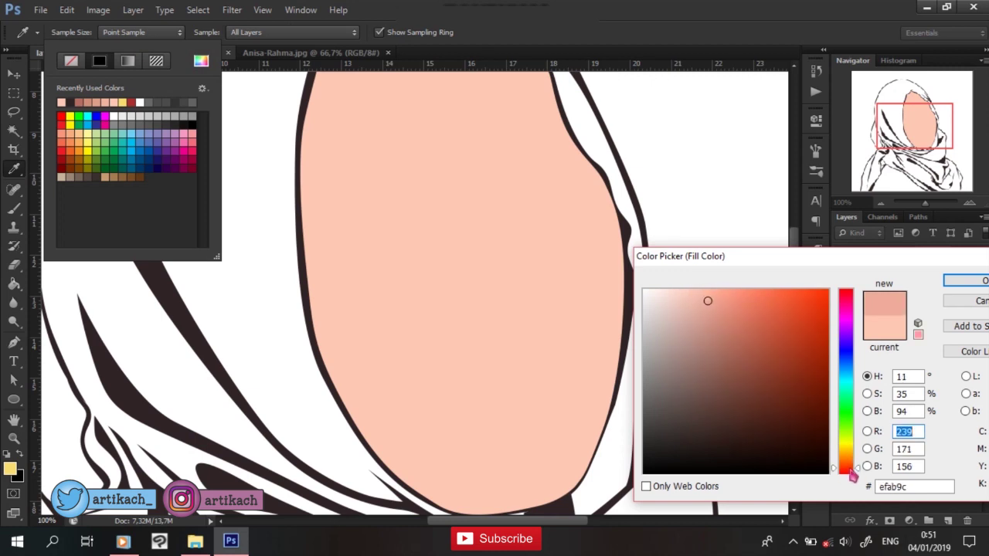
left_click(956, 281)
left_click(843, 326)
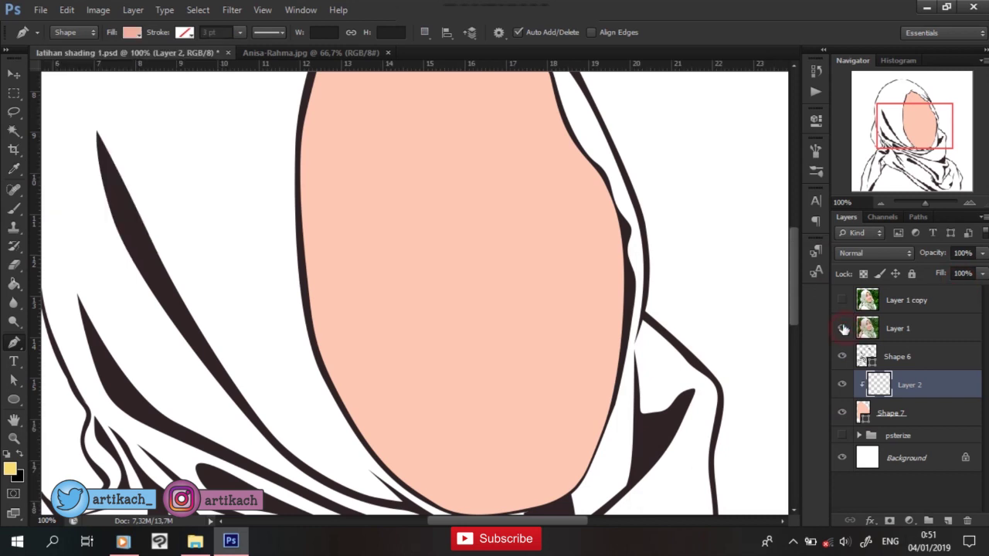
left_click(843, 327)
left_click_drag(477, 238, 498, 291)
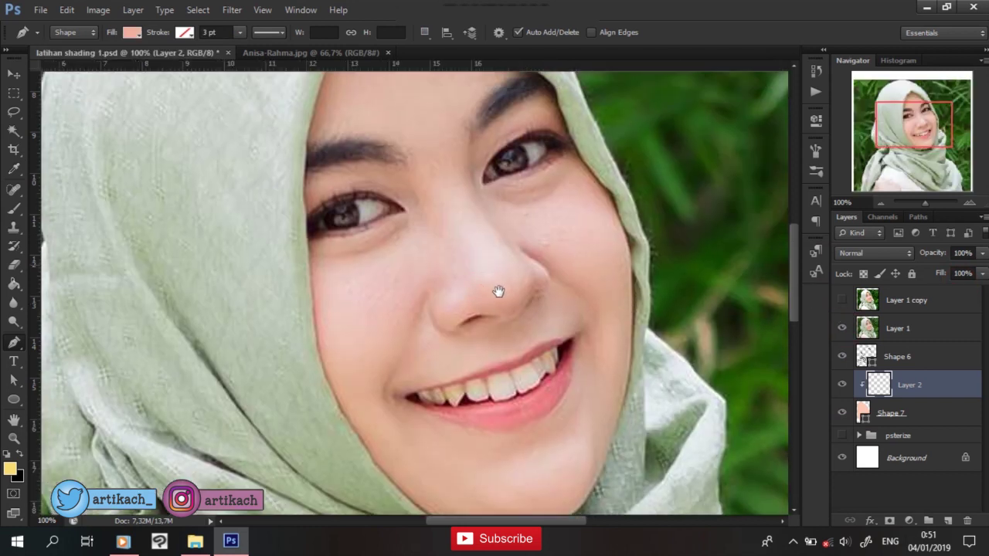
Trace a shading area from the brow down the cheek and around the chin, then close it.
left_click(357, 160)
left_click(428, 167)
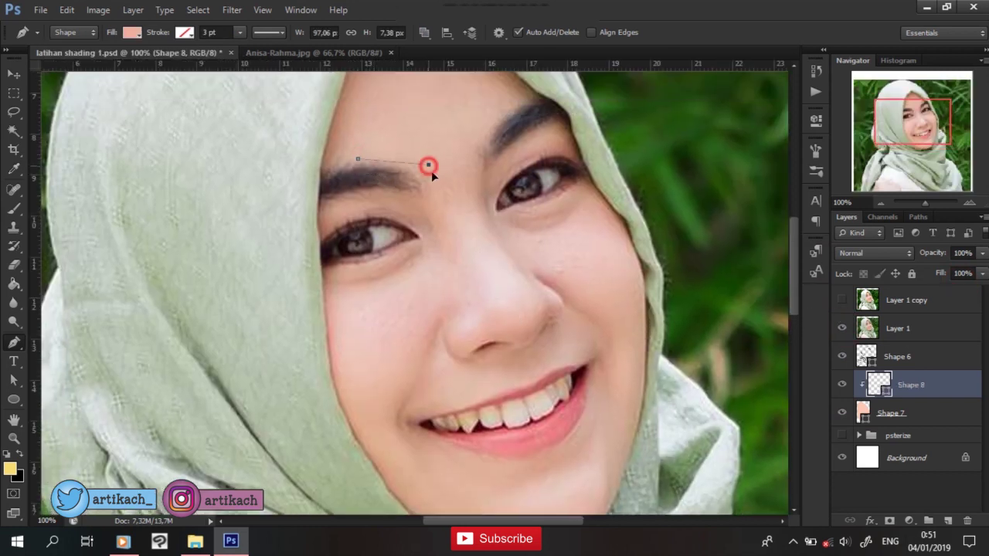
mouse_move(479, 269)
left_mouse_down()
mouse_move(483, 280)
mouse_move(433, 251)
left_mouse_up()
left_click_drag(349, 281, 358, 268)
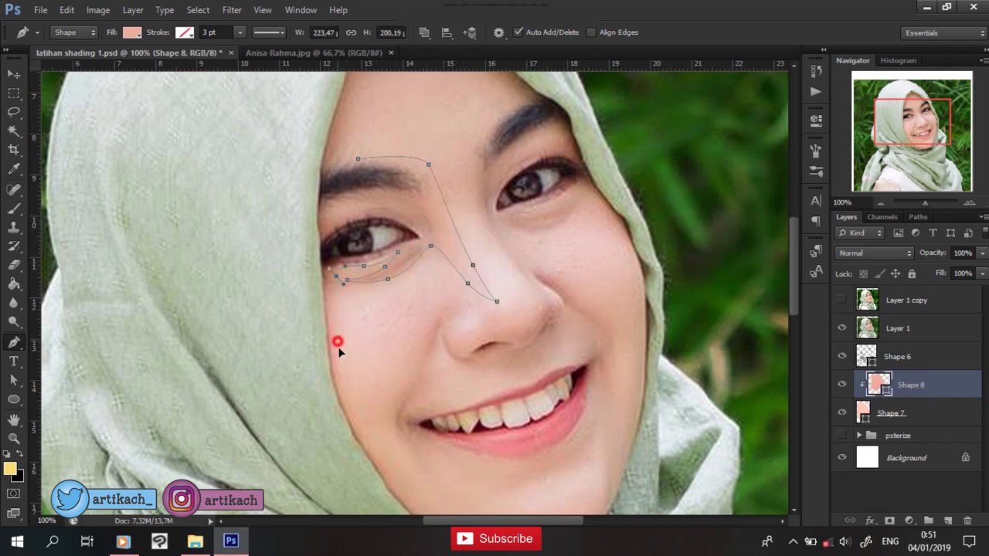
scroll(344, 334, "down", 3)
left_click(310, 249)
left_click_drag(356, 361, 386, 384)
left_click(441, 410)
left_click_drag(537, 441, 562, 433)
left_click_drag(578, 388, 577, 364)
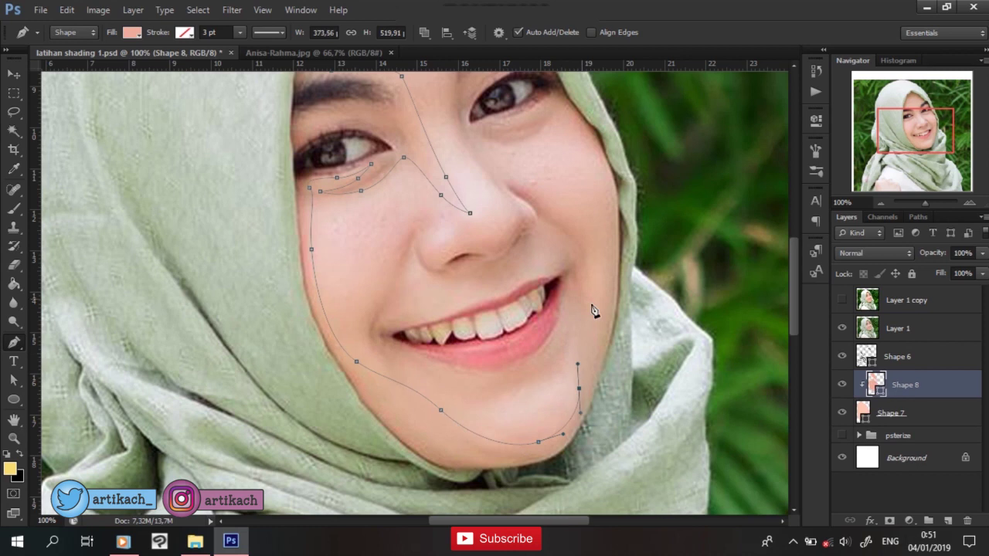
left_click_drag(614, 184, 641, 231)
scroll(334, 232, "up", 4)
left_click(333, 249)
Add a forehead shading section and curve it around the nose wing.
left_click(370, 230)
left_click(395, 181)
left_click(474, 132)
left_click_drag(521, 166, 544, 168)
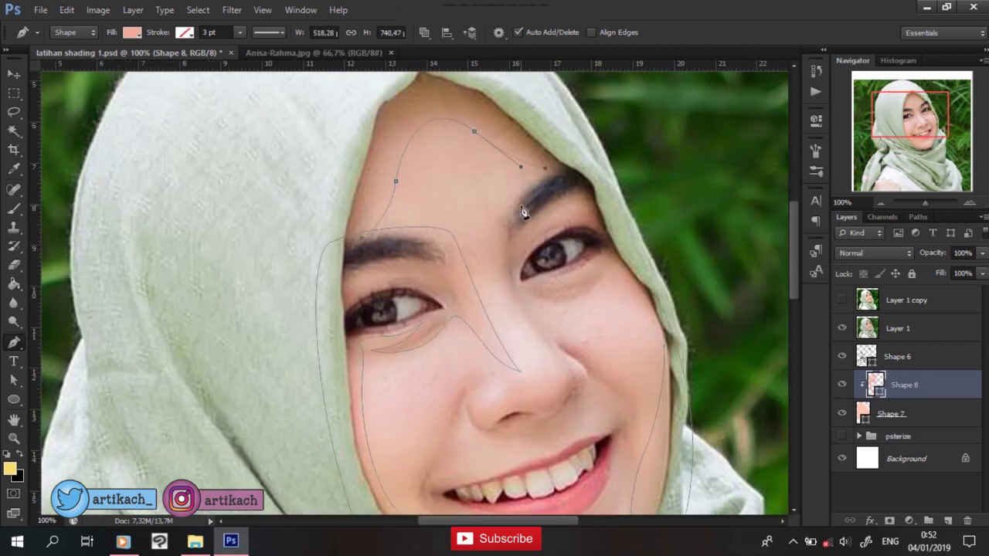
scroll(530, 355, "up", 2)
left_click(570, 339)
left_click_drag(602, 357, 626, 369)
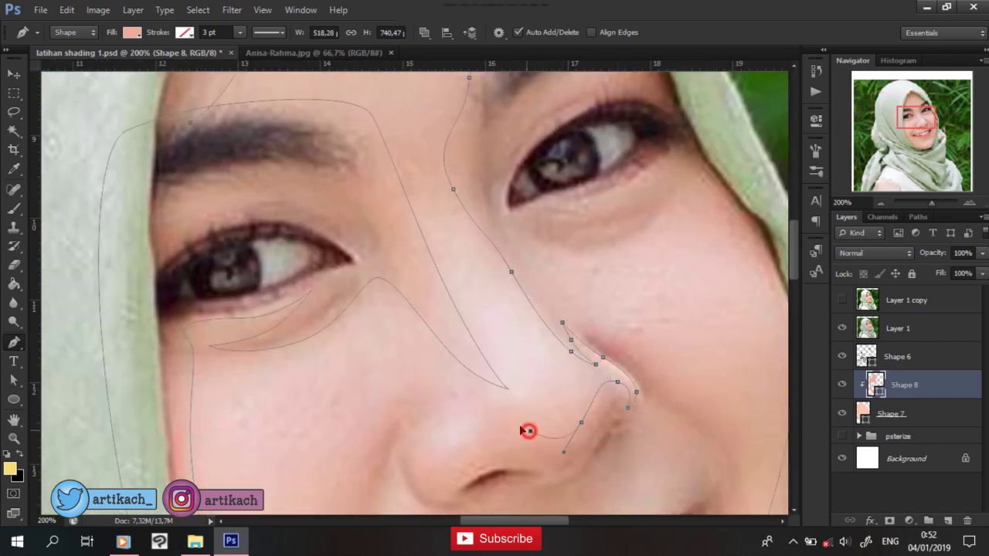
Trace shading around the nostrils, under the right eye, and along the right cheek.
left_click_drag(461, 469, 455, 464)
left_click_drag(452, 399, 413, 395)
left_click_drag(474, 324, 544, 179)
left_click_drag(427, 329, 416, 379)
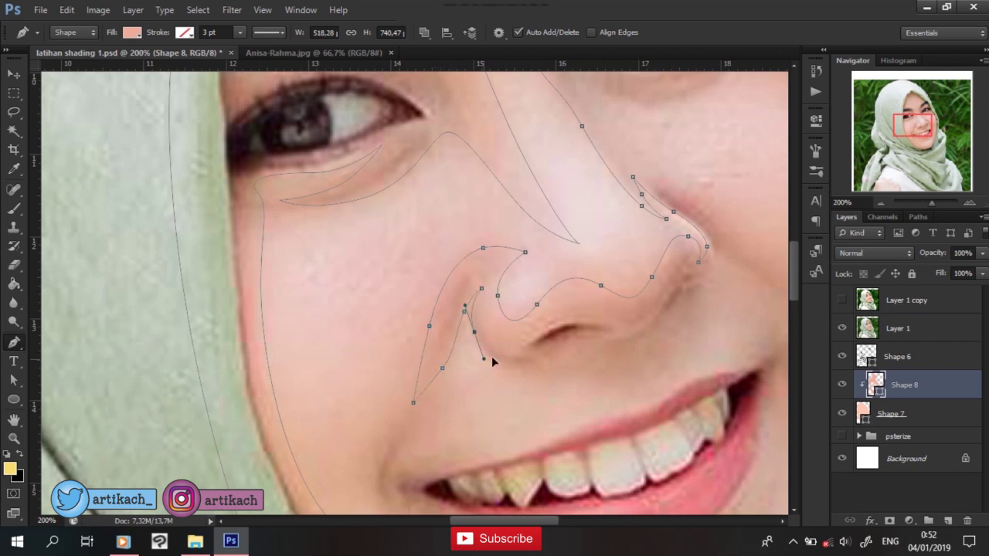
left_click_drag(584, 359, 602, 341)
left_click_drag(688, 323, 576, 381)
left_click_drag(636, 328, 656, 342)
left_click_drag(628, 102, 577, 155)
left_click_drag(634, 232, 663, 331)
left_click_drag(548, 226, 587, 227)
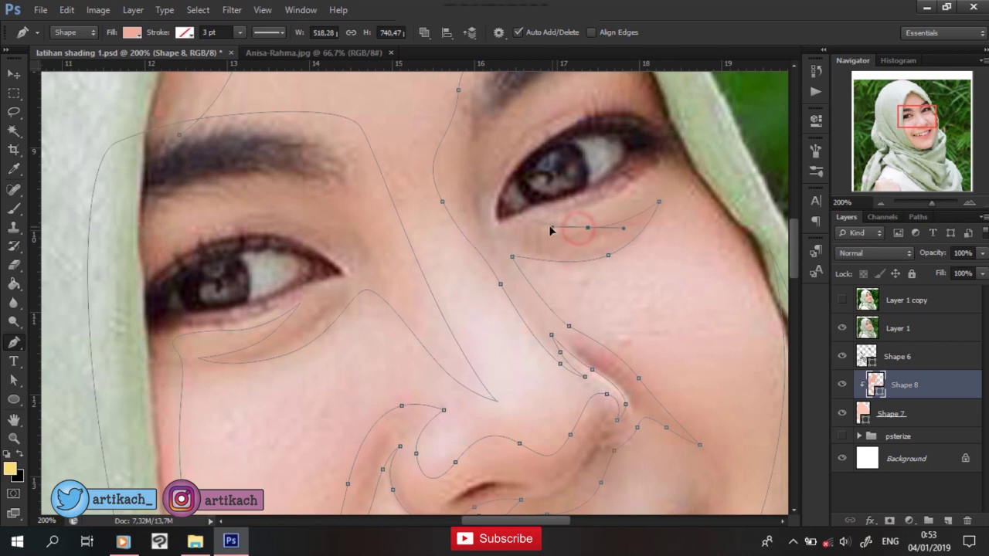
mouse_move(668, 193)
left_mouse_down()
mouse_move(667, 279)
mouse_move(717, 405)
left_mouse_up()
Trace shading along the lower lip between both mouth corners.
key("ctrl+minus")
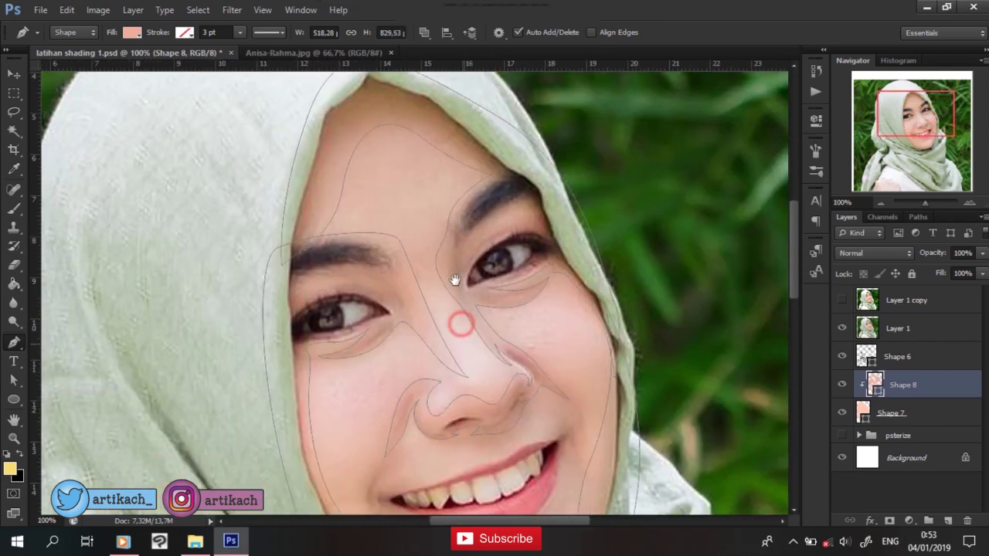
left_click_drag(510, 278, 444, 153)
key("ctrl+plus")
left_click_drag(471, 397, 427, 254)
left_click_drag(691, 265, 689, 291)
left_click_drag(628, 381, 595, 390)
left_click_drag(444, 388, 417, 377)
left_click_drag(348, 341, 372, 390)
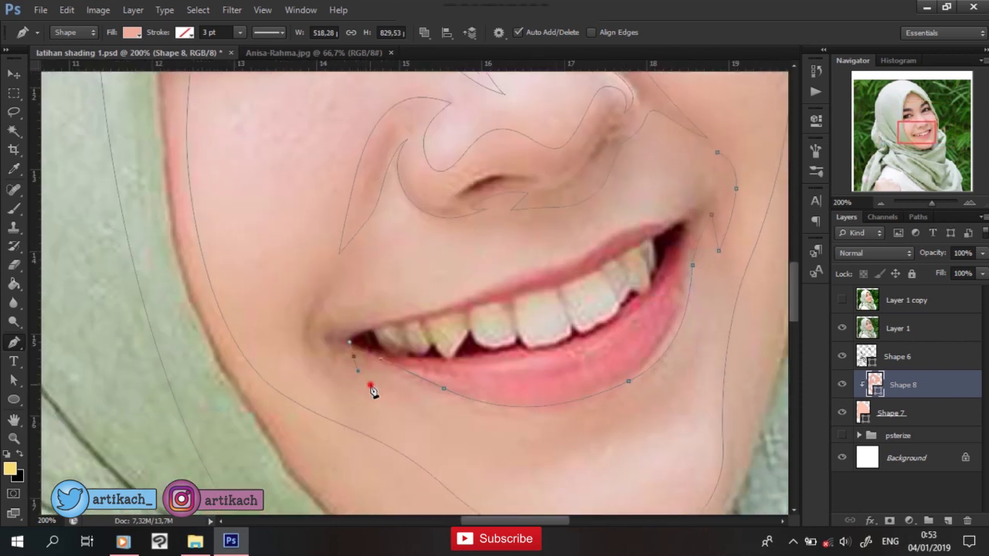
left_click_drag(303, 345, 301, 307)
left_click_drag(682, 222, 707, 176)
Add shading below the mouth, then hide the photo and fit the image on screen.
left_click_drag(642, 386, 662, 275)
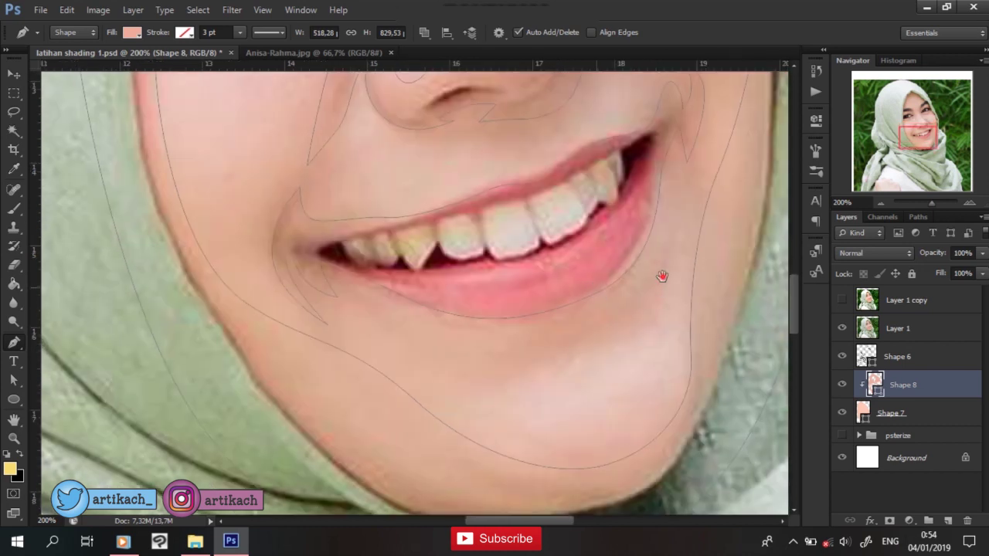
left_click(501, 386)
left_click_drag(541, 338, 583, 324)
left_click(842, 328)
key("ctrl+0")
left_click(923, 330)
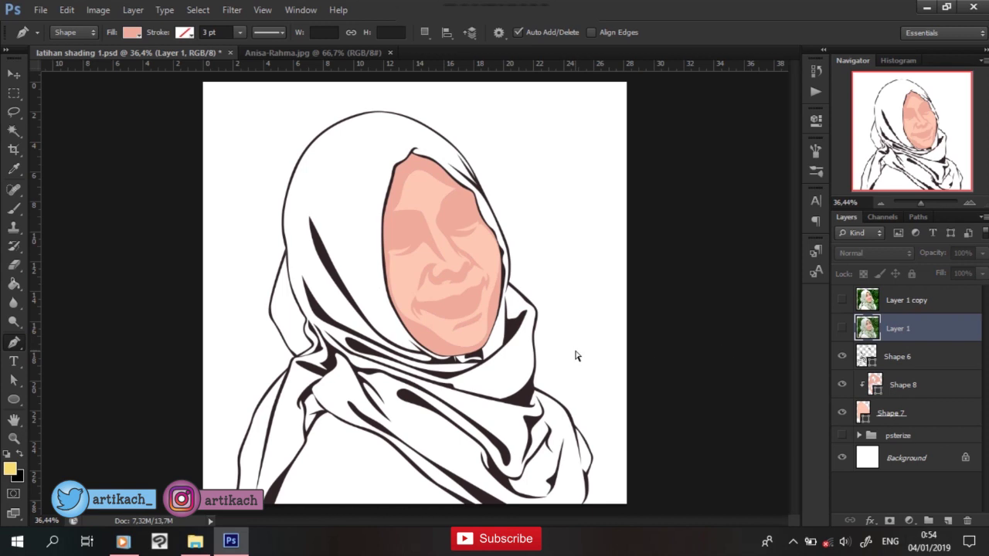
Save, then add a new Layer 2 clipped above Shape 8.
key("ctrl+s")
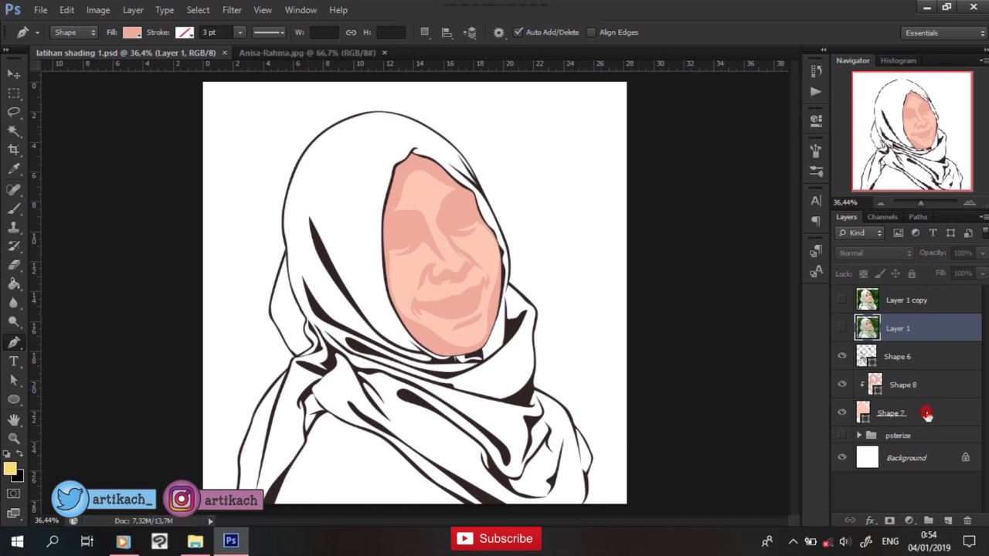
left_click(926, 413)
key("ctrl+alt+shift+n")
left_click_drag(927, 409, 927, 380)
left_click(938, 414)
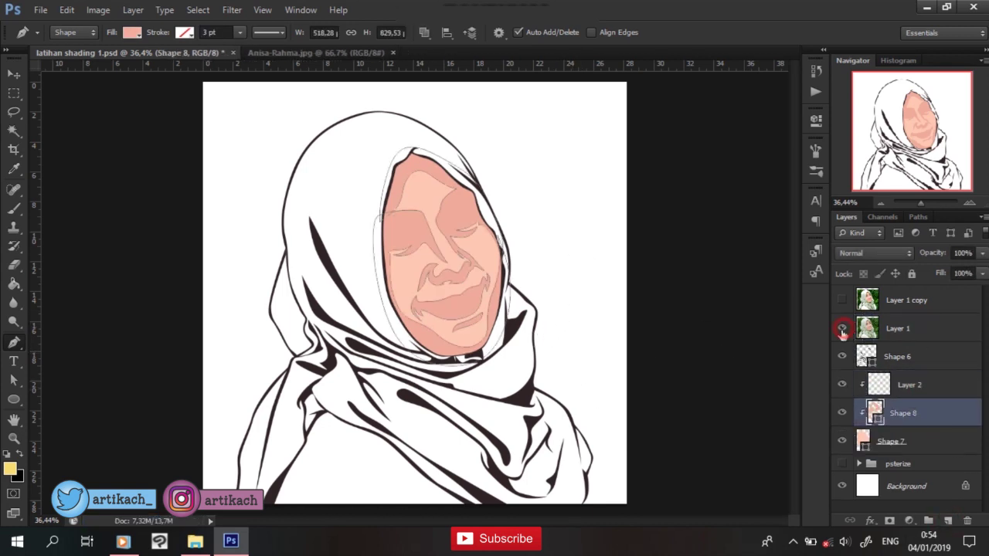
With the reference photo showing, add a curved shading piece to Shape 8 beside the right nostril.
left_click(843, 330)
scroll(395, 300, "up", 5)
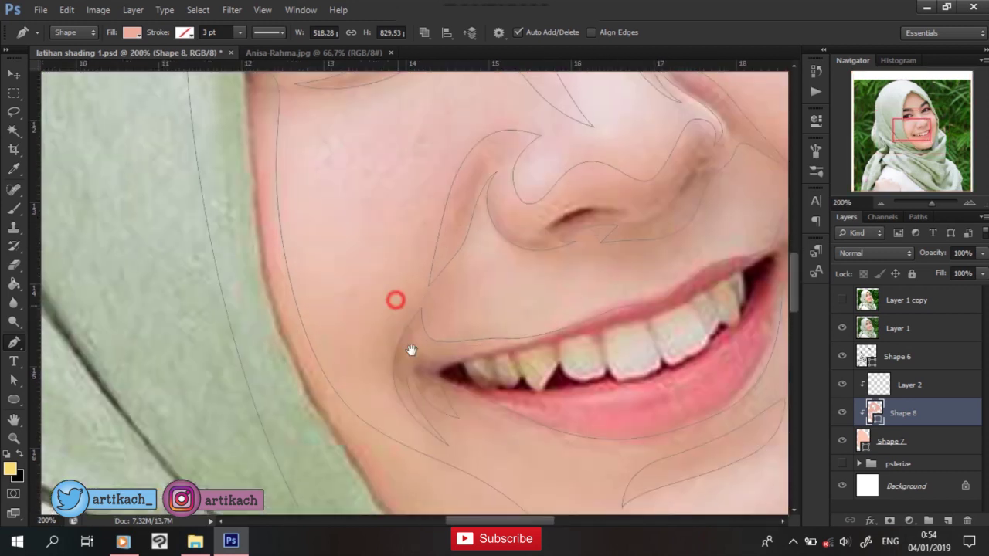
left_click_drag(411, 350, 427, 480)
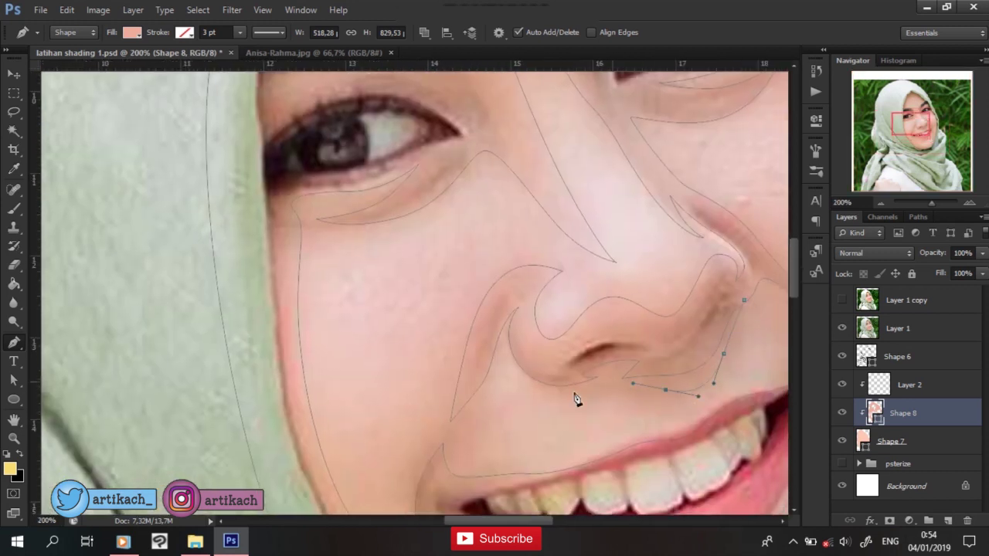
left_click_drag(468, 254, 402, 204)
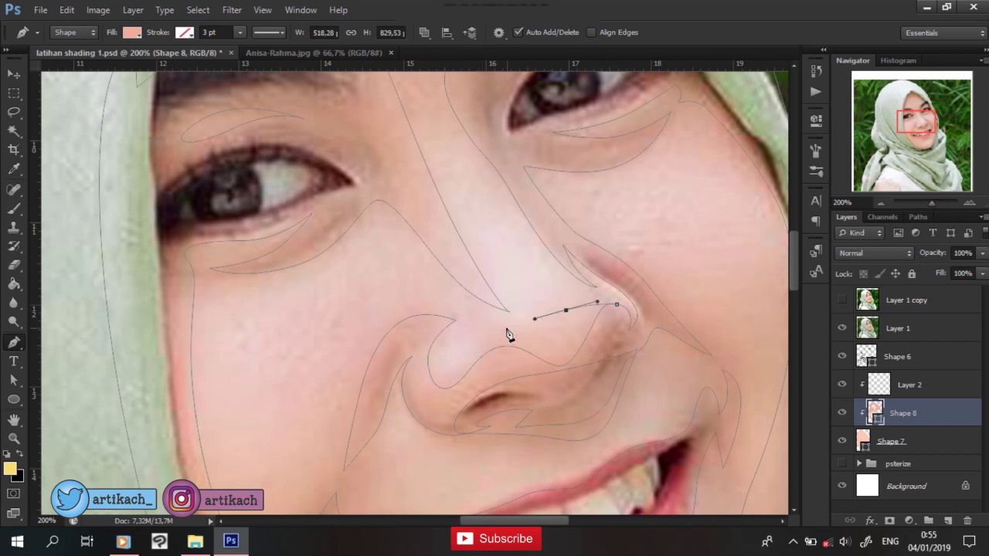
left_click_drag(484, 311, 481, 336)
left_click_drag(556, 379, 597, 377)
Select the empty Layer 2, refit and zoom on the face, save, and show the reference photo.
left_click(911, 386)
left_click(842, 327)
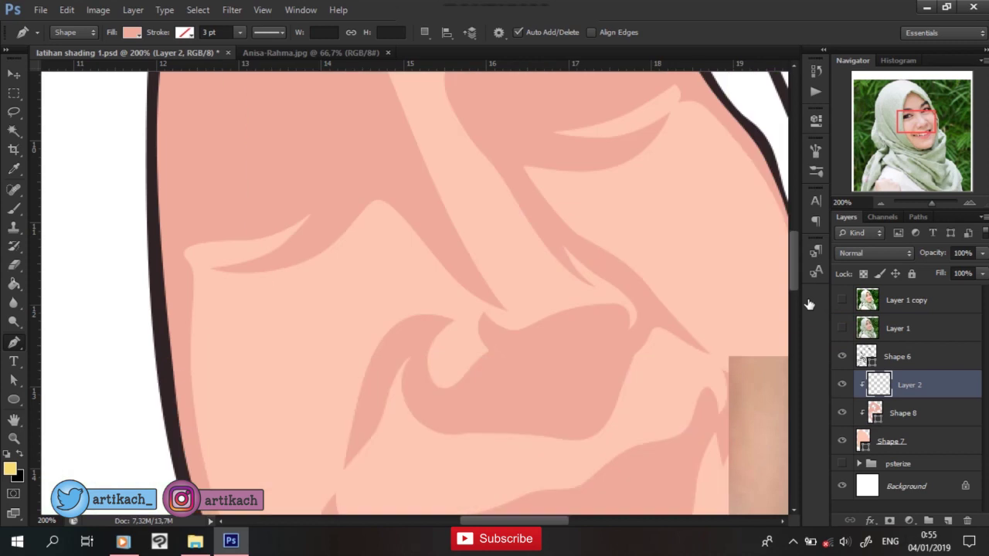
key("ctrl+0")
key("ctrl+plus")
key("ctrl+plus")
key("ctrl+plus")
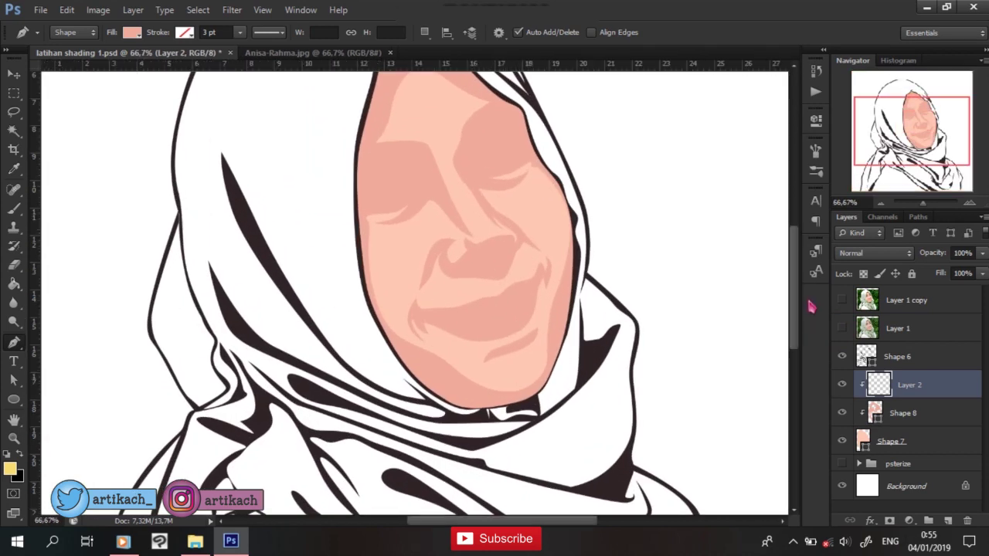
key("ctrl+s")
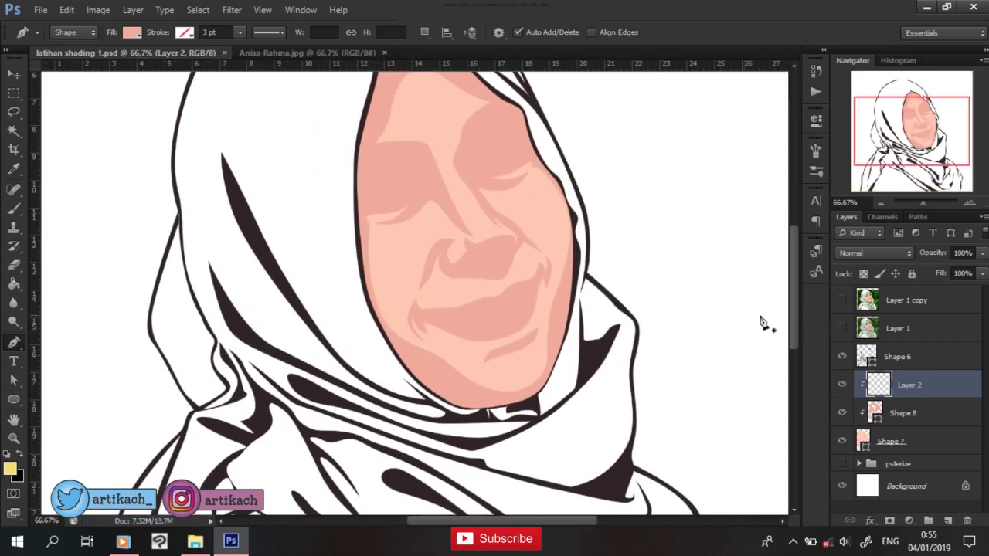
left_click(842, 328)
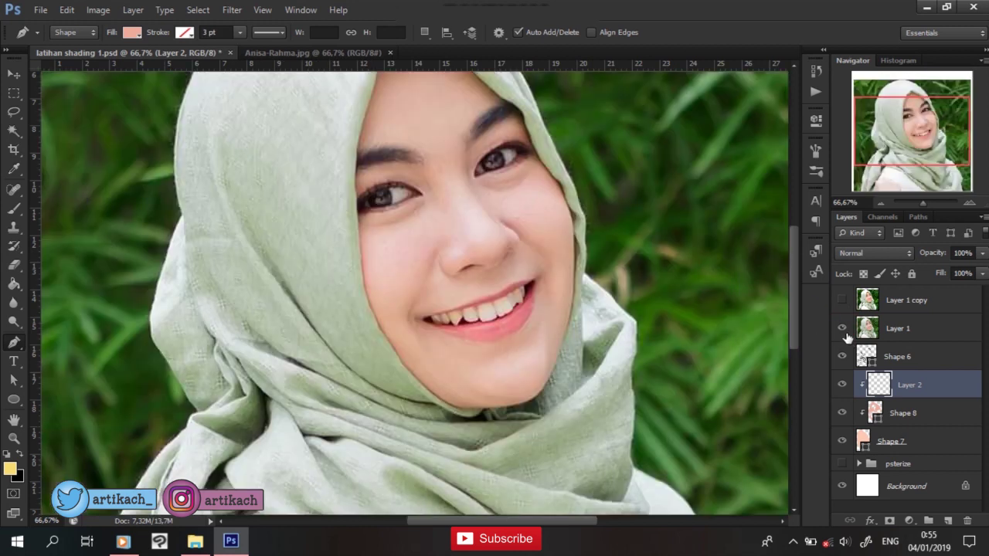
Set the shape fill colour to the darker pink d89182.
left_click(842, 328)
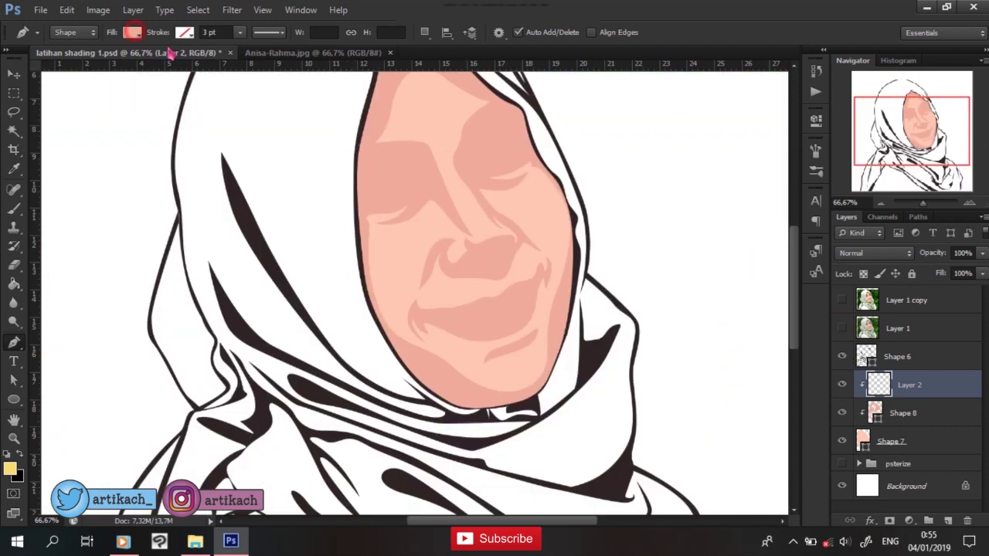
left_click(131, 32)
left_click(201, 60)
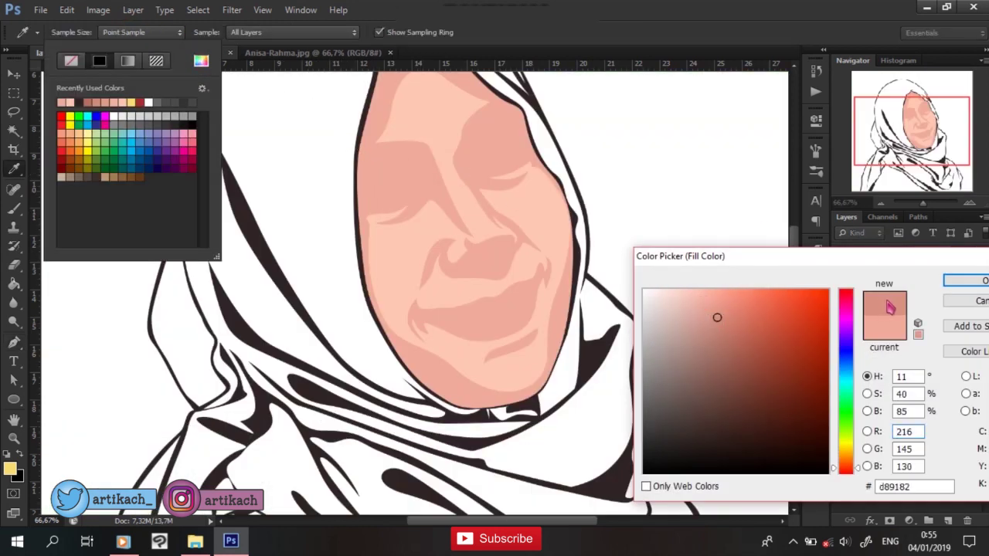
left_click(950, 281)
Over the reference photo, trace a Shape 9 crescent shadow around the nostril.
left_click(842, 329)
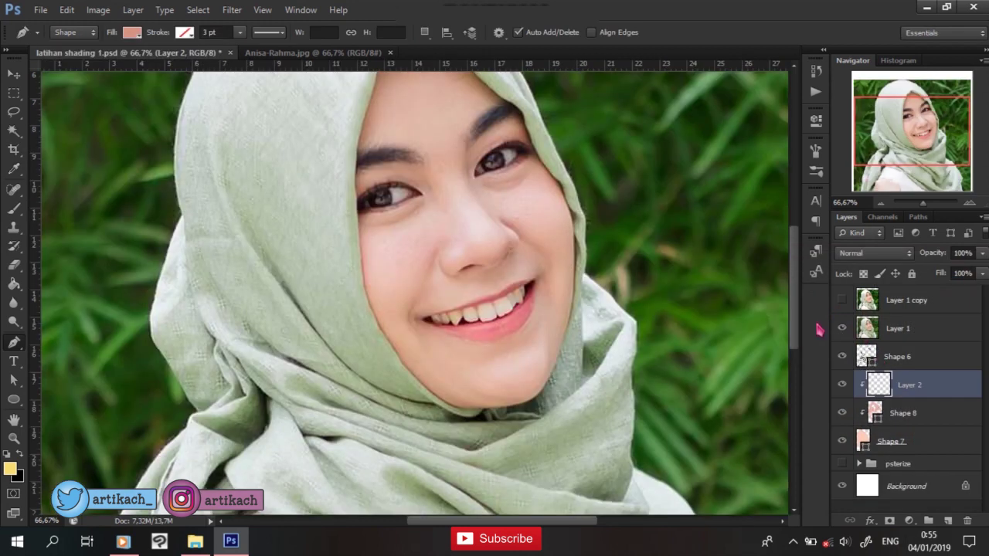
scroll(506, 185, "up", 1)
scroll(506, 185, "up", 1)
left_click(499, 181)
left_click(506, 226)
left_click(578, 211)
left_click(664, 187)
left_click(691, 140)
left_click_drag(720, 150, 699, 271)
left_click_drag(643, 185, 686, 218)
left_click_drag(717, 268, 729, 272)
left_click_drag(479, 303, 453, 326)
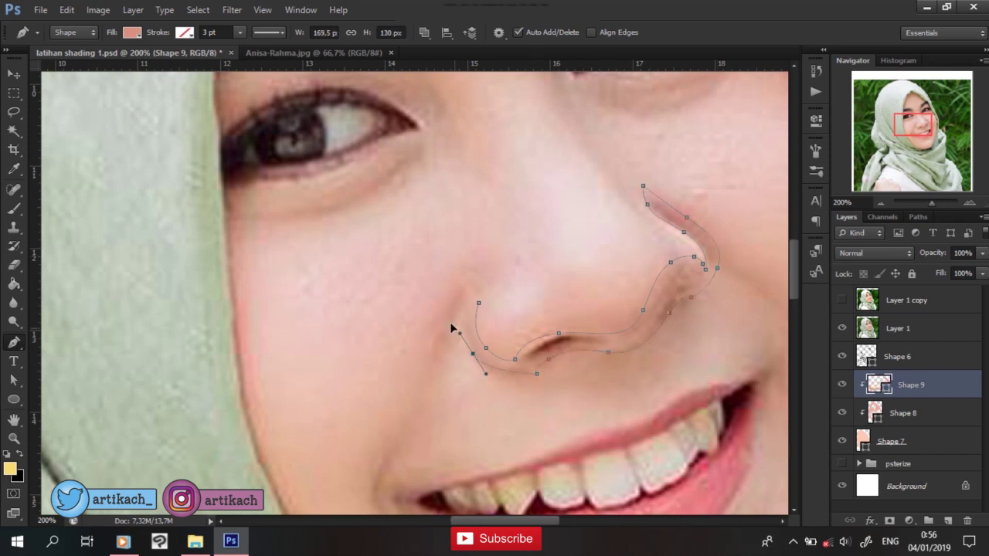
Add a shadow shape at the mouth corner and a crescent under the left eye.
left_click_drag(410, 380, 379, 250)
left_click(365, 318)
left_click_drag(373, 406, 342, 378)
mouse_move(600, 298)
left_mouse_down()
mouse_move(602, 429)
mouse_move(688, 502)
left_mouse_up()
left_click_drag(353, 261, 265, 224)
left_click(431, 194)
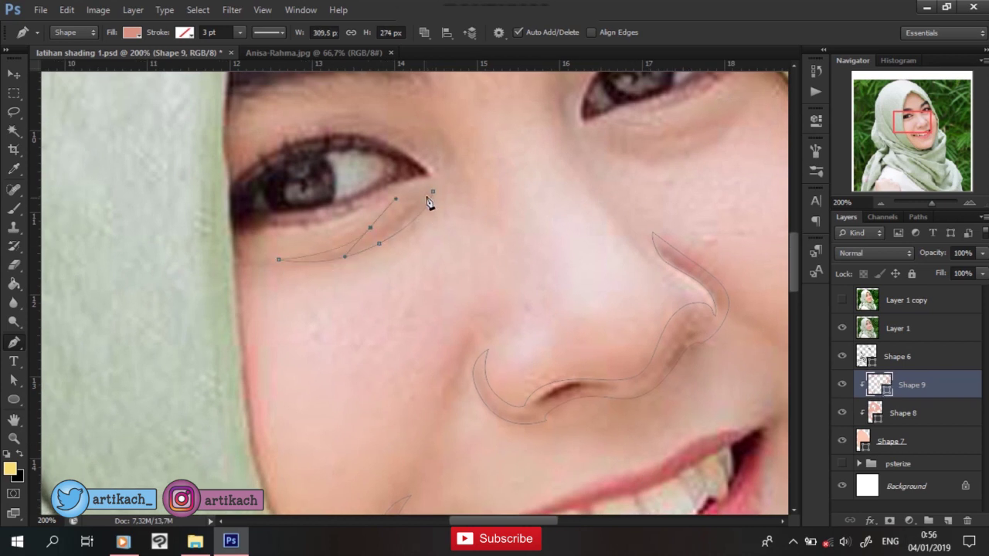
left_click_drag(430, 194, 494, 285)
Trace a shading path from the eyebrow down the nose side, under the eye and down the cheek.
scroll(434, 138, "up", 2)
left_click_drag(430, 131, 456, 163)
left_click(473, 193)
left_click(481, 227)
left_click(504, 271)
left_click(500, 286)
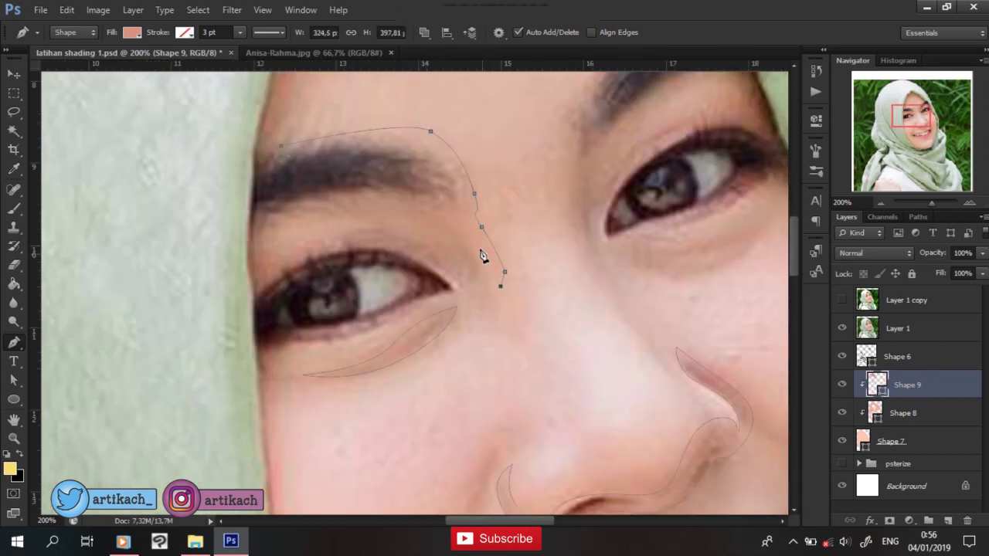
left_click_drag(272, 235, 259, 253)
left_click(463, 284)
left_click(414, 308)
left_click(310, 347)
left_click(280, 403)
left_click(283, 446)
Continue the cheek outline along the jaw, around the chin and up the right jawline.
left_click_drag(282, 440, 275, 272)
left_click(284, 407)
left_click(292, 457)
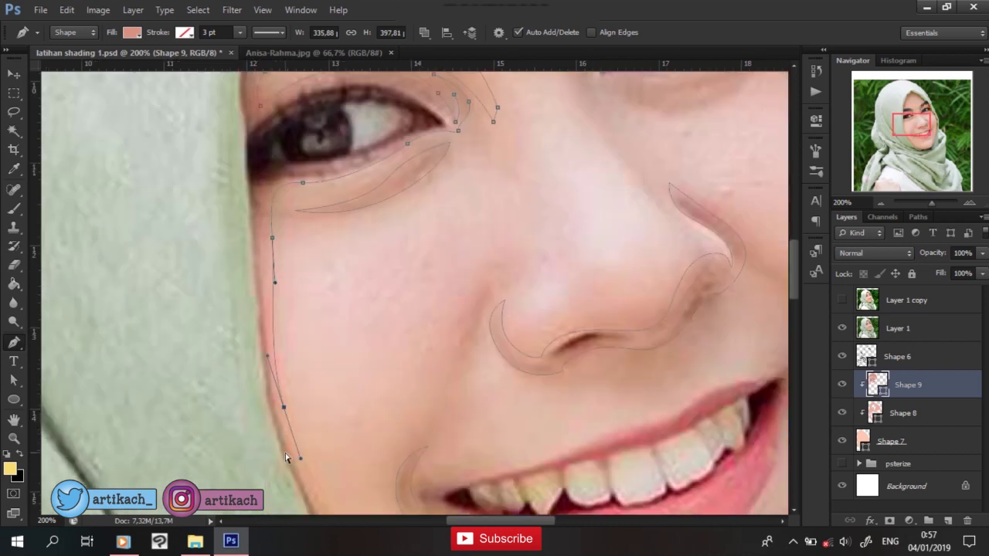
key("ctrl+minus")
scroll(474, 294, "down", 1)
left_click(370, 357)
left_click(406, 390)
left_click_drag(452, 390, 439, 372)
left_click(519, 392)
left_click(572, 330)
left_click_drag(587, 265, 602, 176)
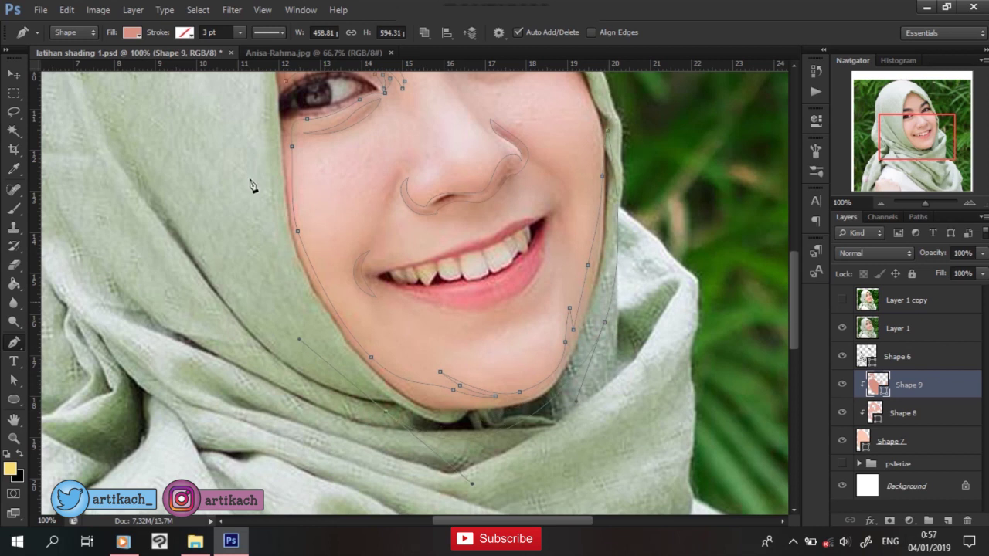
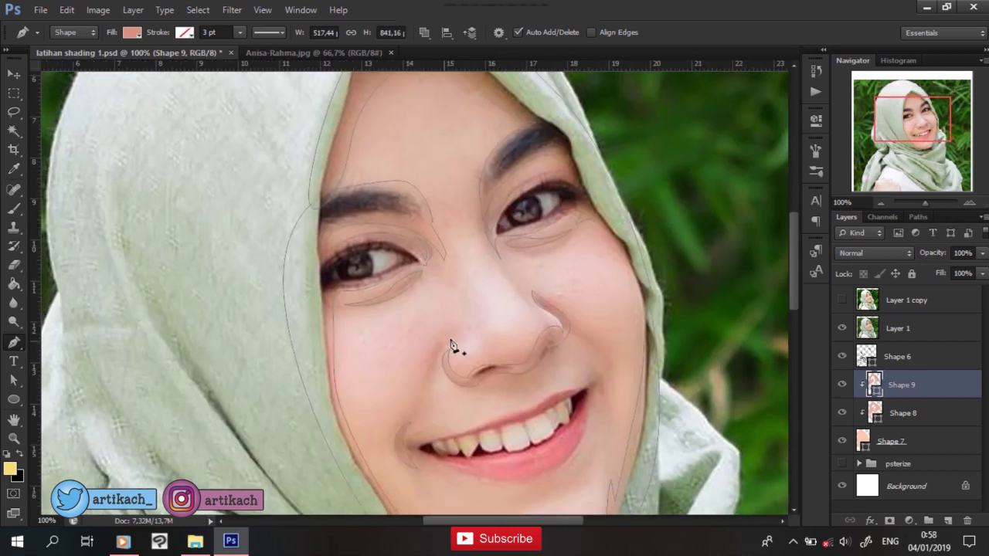
Hide the reference photo and add a new Layer 2 clipped to Shape 7.
left_click(841, 328)
left_click(896, 329)
key("ctrl+0")
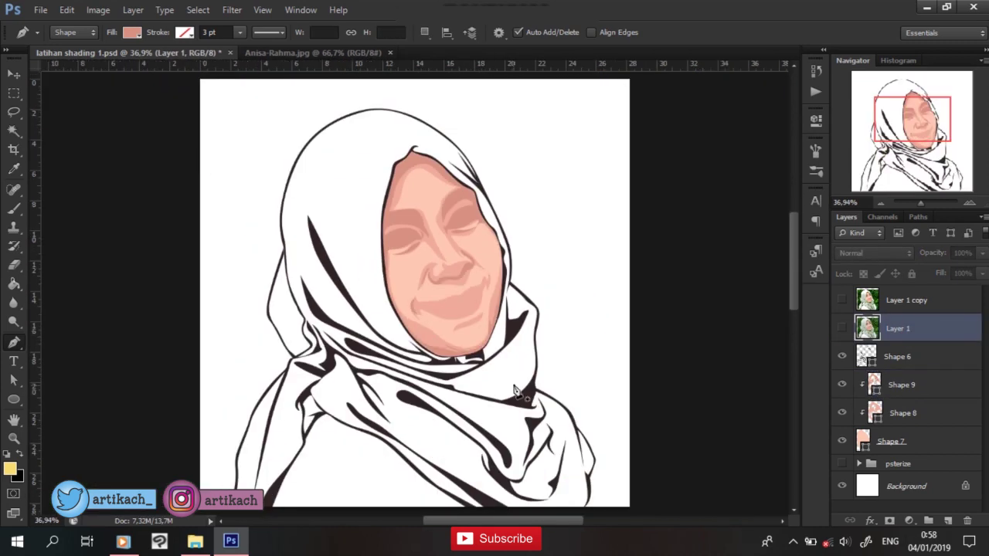
key("ctrl+s")
left_click(890, 441)
key("ctrl+shift+alt+n")
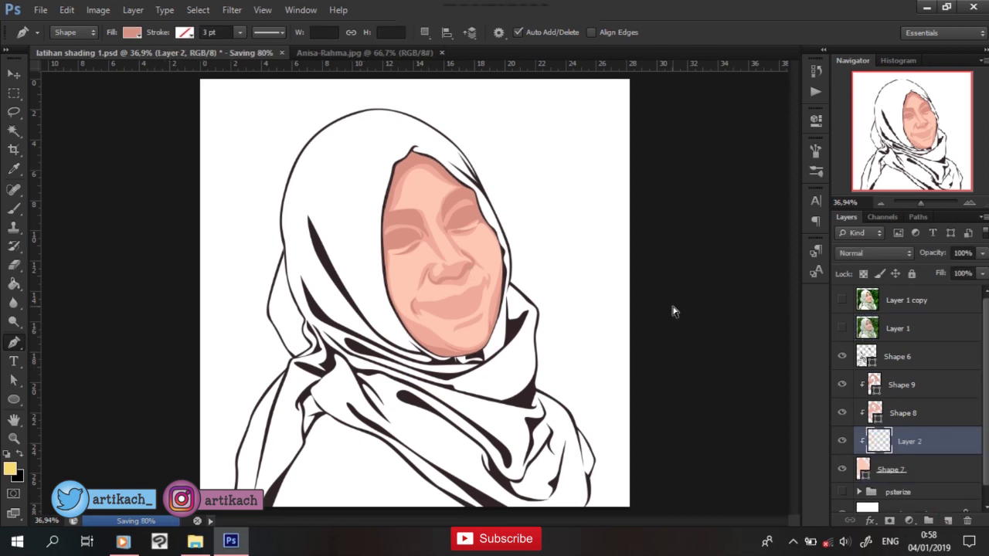
key("ctrl+plus")
key("ctrl+plus")
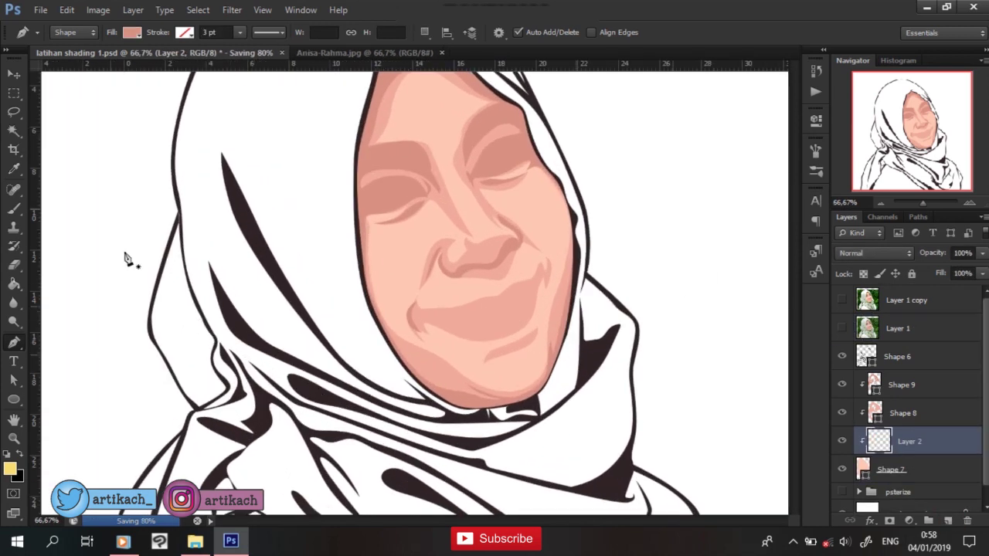
Set the shape fill colour to pale peach ffd8c9 and show the reference photo again.
left_click(131, 31)
left_click(200, 60)
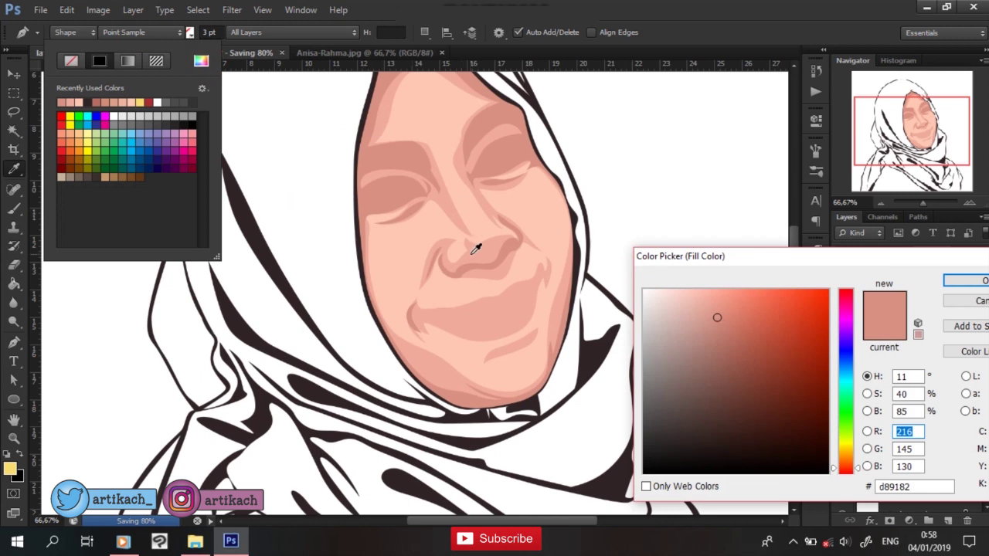
left_click(411, 241)
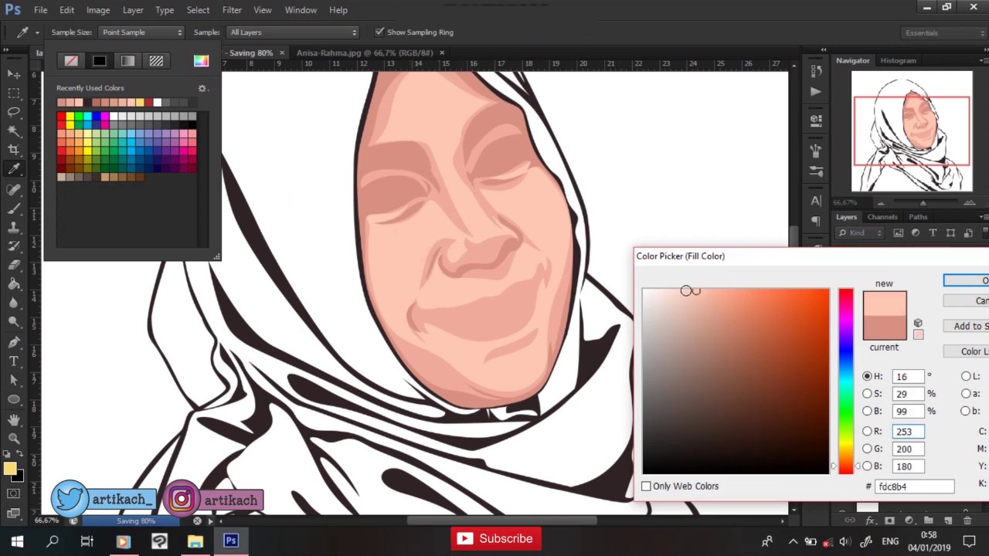
left_click(682, 289)
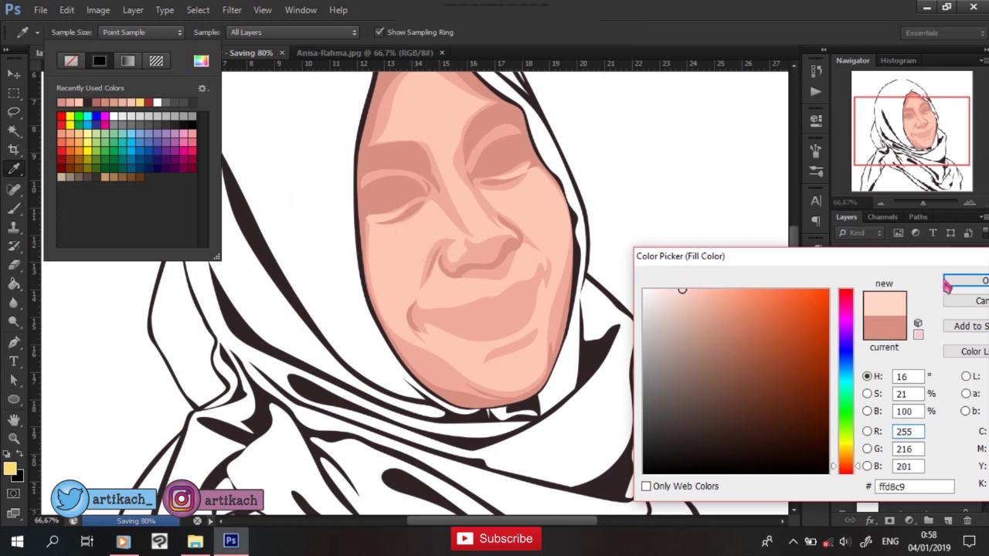
left_click(947, 285)
left_click(844, 330)
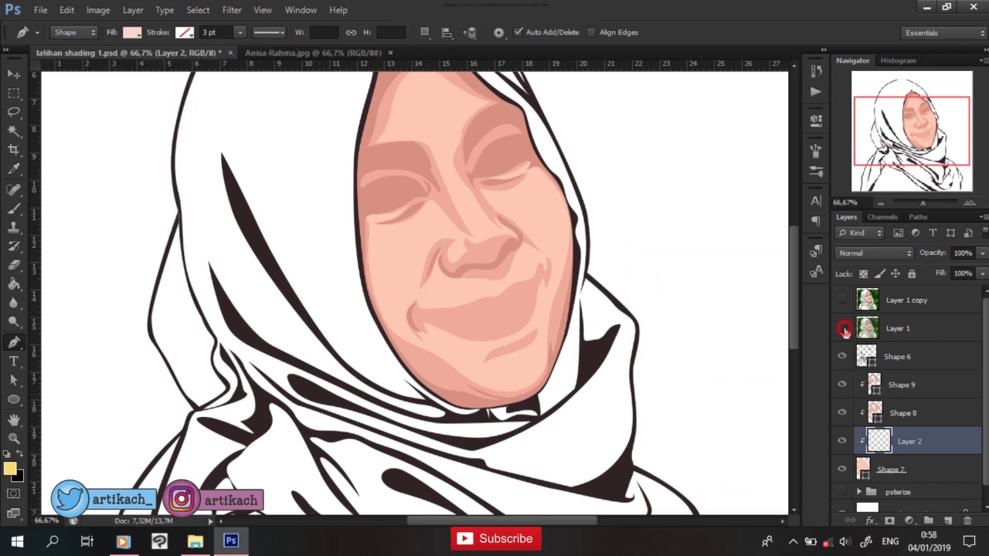
left_click(841, 328)
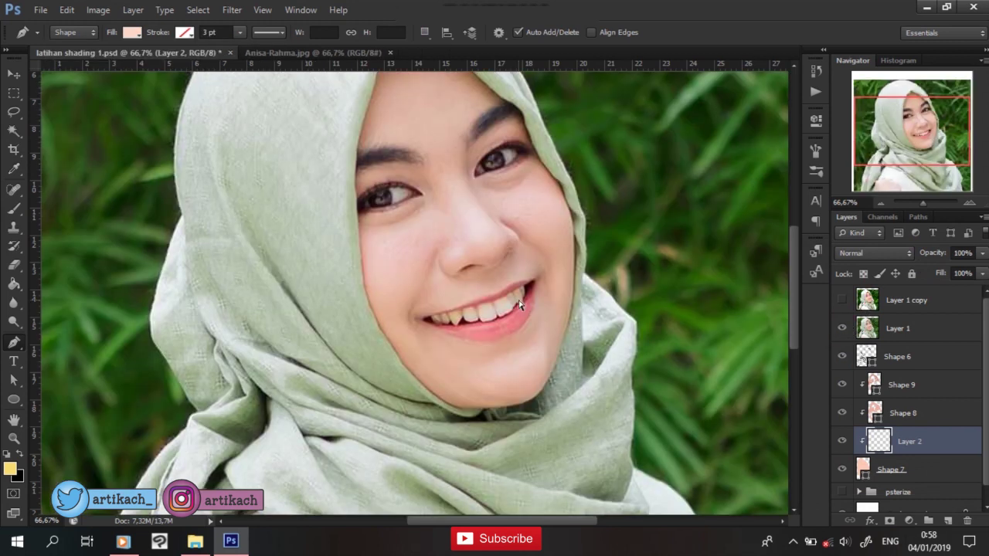
Trace a pale peach highlight shape along the nose bridge.
key("ctrl+plus")
key("ctrl+plus")
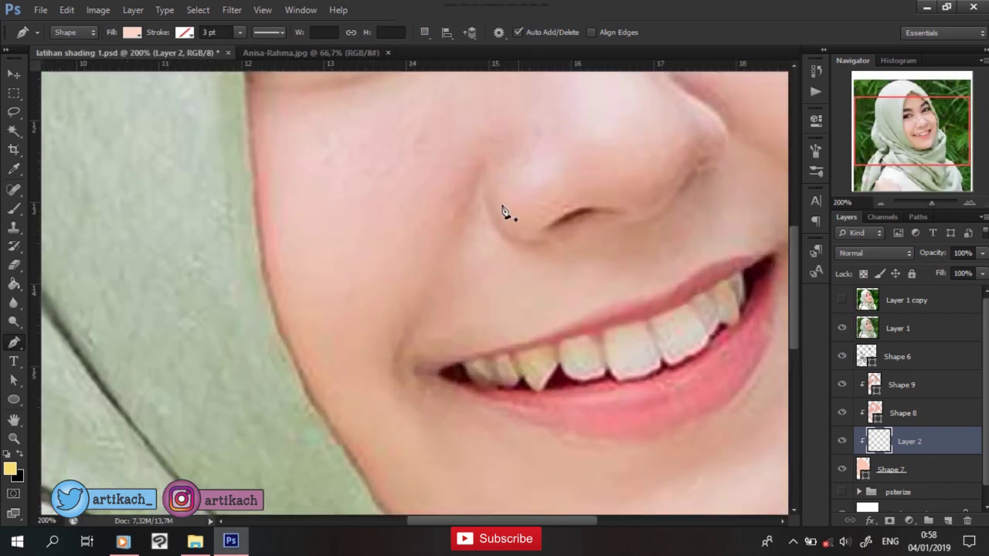
scroll(489, 265, "down", 2, "alt")
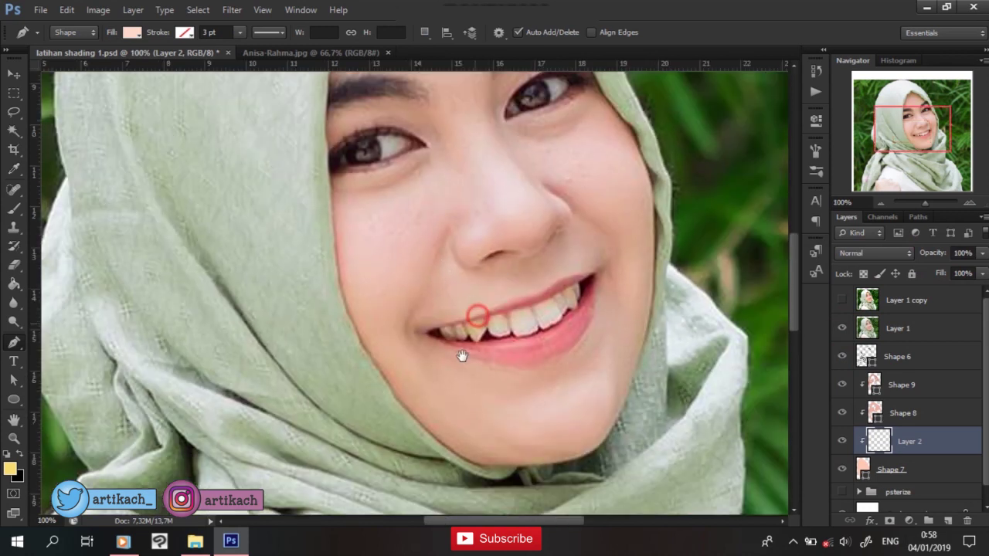
scroll(461, 356, "up", 1)
scroll(455, 386, "up", 2)
scroll(454, 388, "up", 1)
left_click(427, 199)
left_click(439, 224)
left_click(451, 248)
left_click(475, 302)
left_click(495, 312)
left_click(514, 298)
left_click(467, 239)
left_click(427, 199)
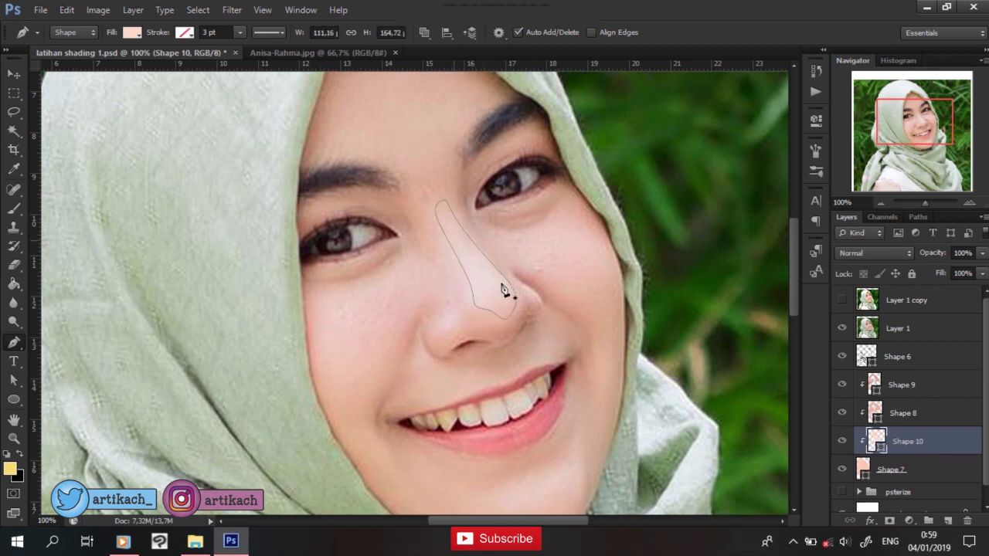
Trace highlight shapes on the left cheek and on the right cheek under the eye.
left_click(416, 266)
left_click(415, 305)
left_click(383, 366)
left_click(338, 393)
left_click(314, 306)
left_click(321, 290)
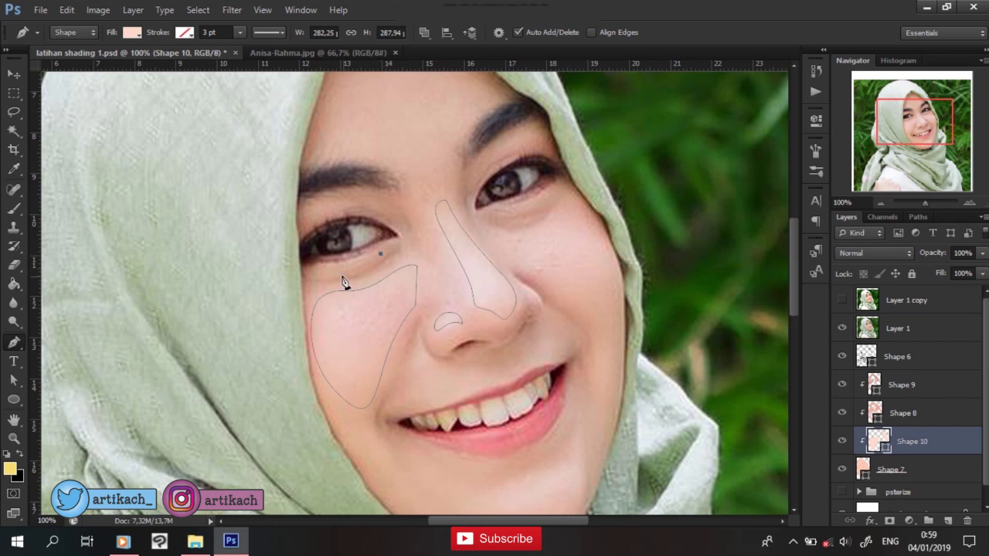
left_click(533, 267)
left_click(578, 287)
left_click(609, 309)
left_click(602, 248)
left_click(568, 209)
left_click(519, 223)
Trace curved highlight shapes on the forehead and the lip.
left_click_drag(466, 239, 512, 355)
left_click(388, 267)
left_click(479, 252)
left_click(532, 219)
left_click(482, 191)
left_click(416, 180)
left_click(388, 266)
left_click_drag(464, 332, 379, 112)
left_click(517, 255)
left_click_drag(492, 258, 474, 276)
left_click_drag(366, 312, 488, 274)
Add highlight shapes around the left nostril and on the chin.
left_click(380, 232)
left_click_drag(407, 258, 421, 258)
left_click_drag(536, 324, 538, 353)
left_click(519, 398)
left_click(453, 415)
left_click(426, 383)
Hide the reference photo, fit the artwork in the window, and save.
left_click(842, 328)
left_click(896, 328)
key("ctrl+0")
key("ctrl+s")
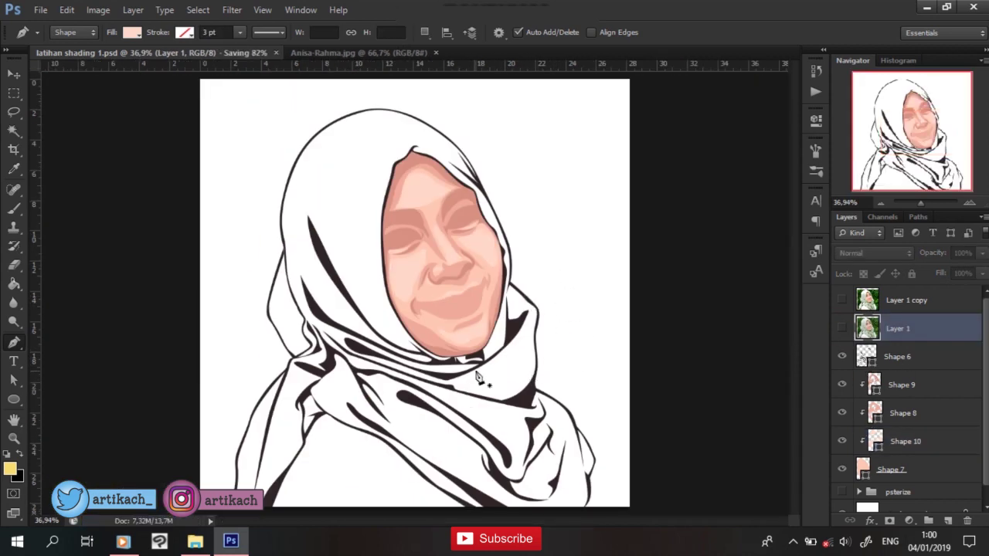
Add a new Layer 2 above Shape 6 and set the fill colour to dark brown 302426.
left_click(885, 355)
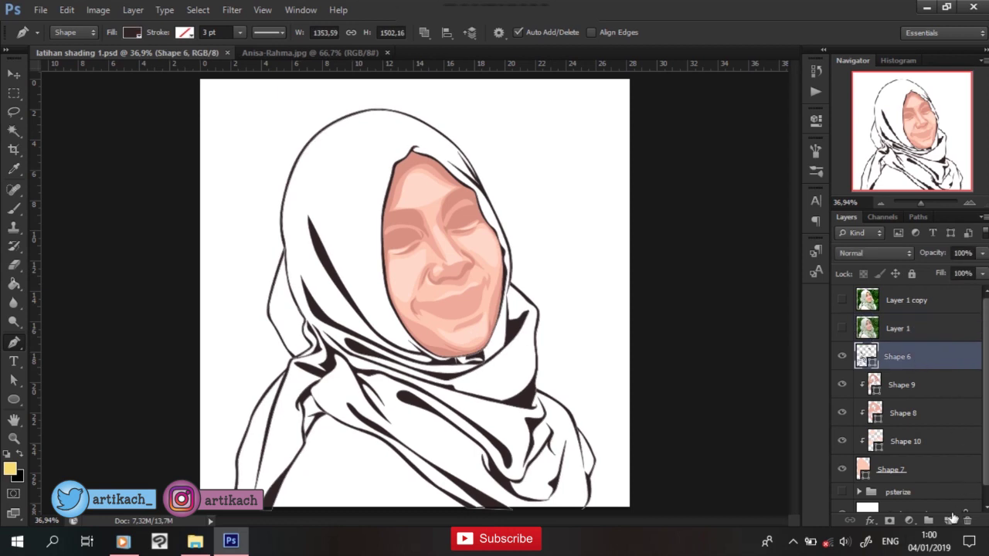
left_click(949, 522)
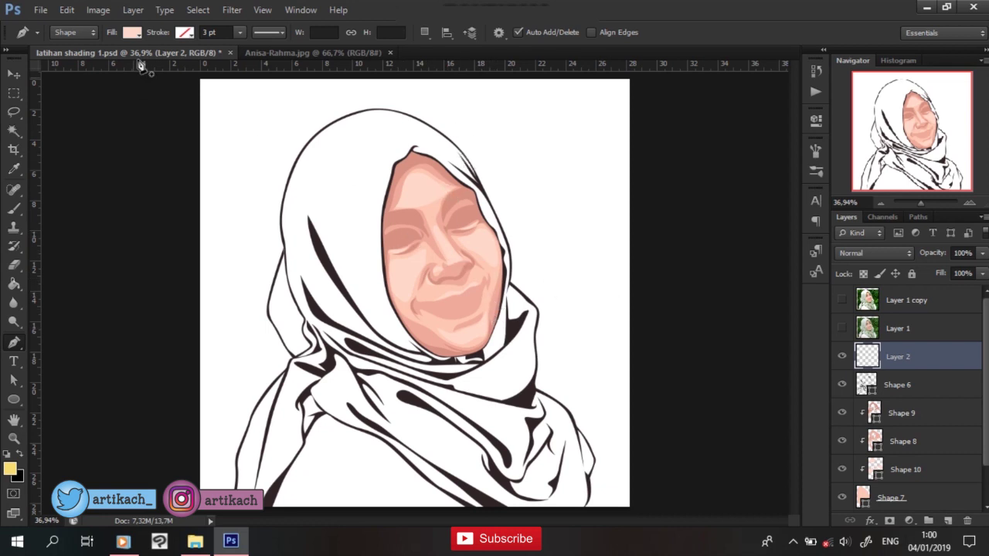
left_click(131, 32)
left_click(201, 60)
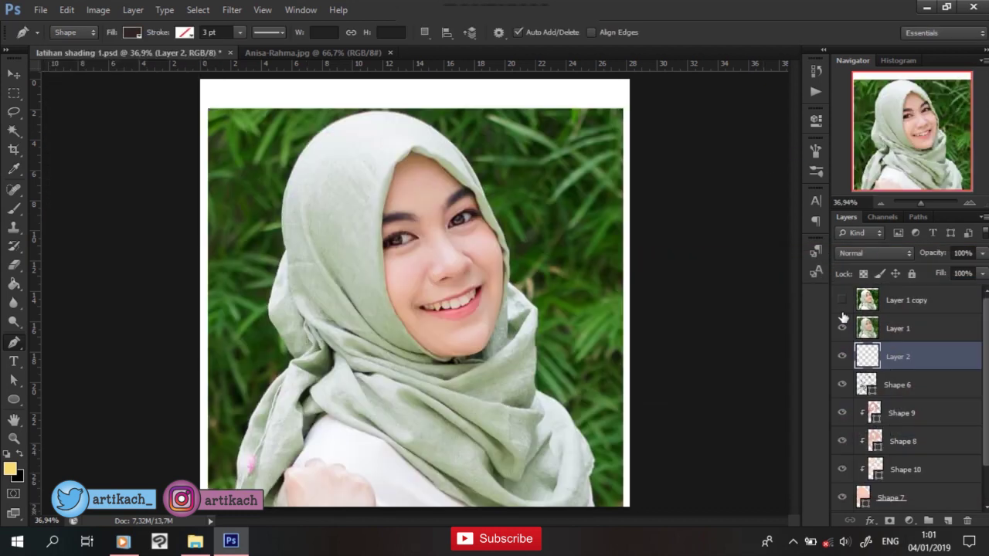
left_click(842, 300)
key("ctrl+plus")
key("ctrl+plus")
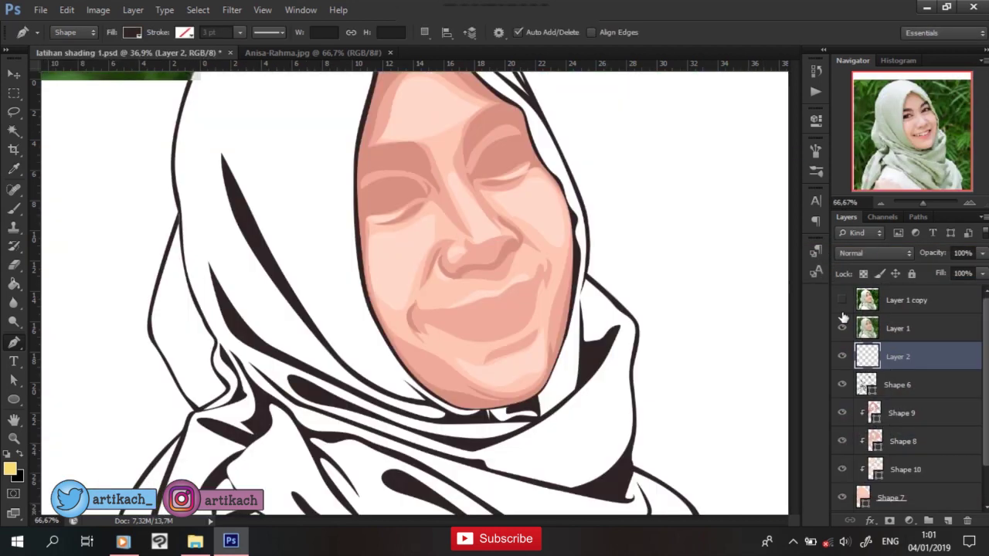
key("ctrl+plus")
key("ctrl+plus")
Trace dark brown outline shapes over the left and right eyebrows.
left_click_drag(474, 334, 468, 456)
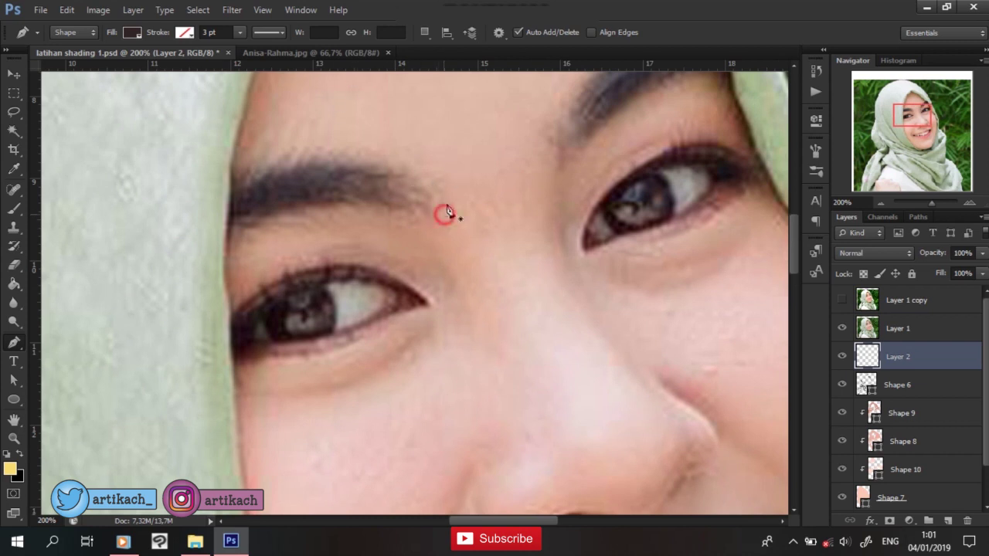
left_click(440, 209)
mouse_move(405, 164)
left_mouse_down()
mouse_move(376, 147)
mouse_move(270, 158)
mouse_move(235, 189)
left_mouse_up()
left_click(231, 225)
left_click_drag(289, 210, 318, 204)
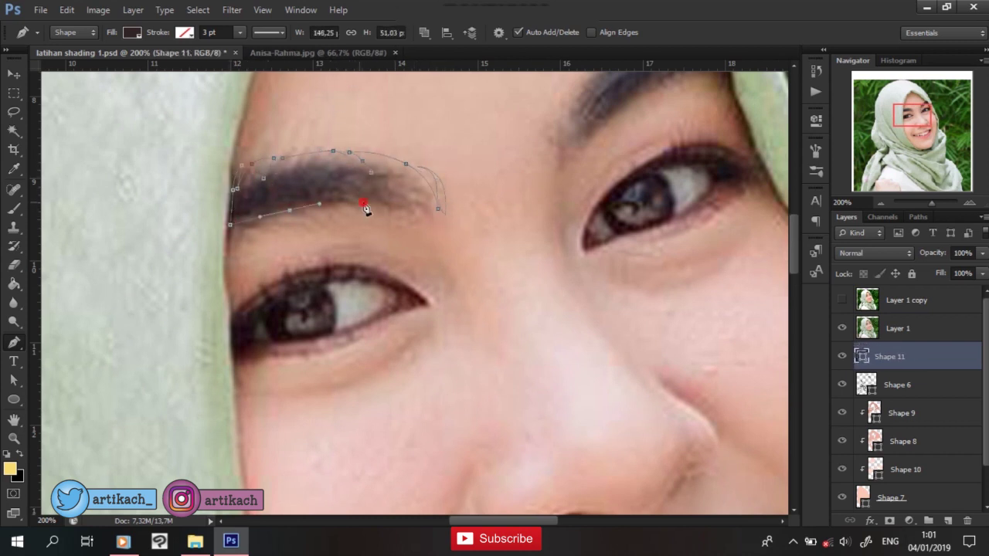
left_click_drag(515, 217, 430, 317)
left_click(479, 255)
left_click_drag(498, 181, 521, 167)
left_click_drag(603, 137, 625, 138)
left_click(480, 254)
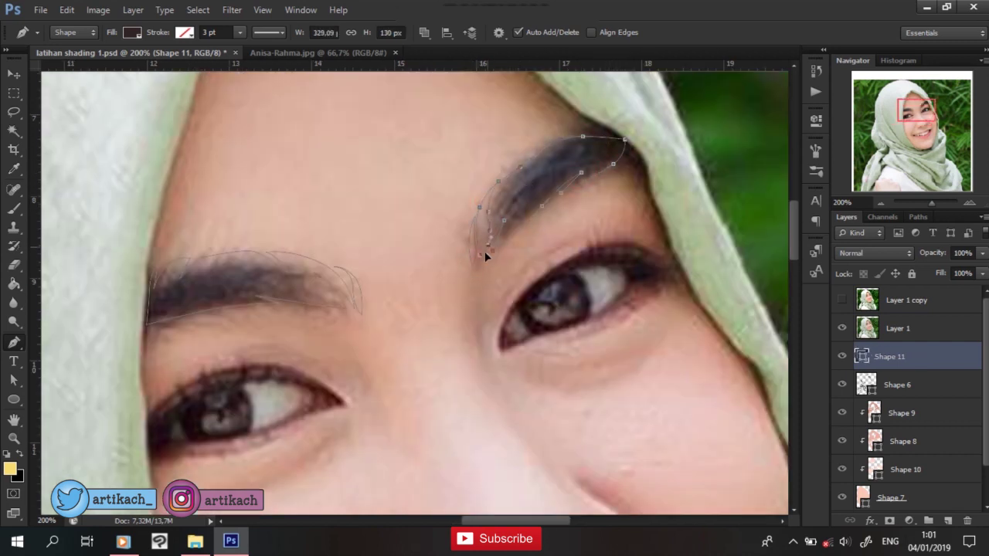
Outline the left eye and subtract an eye-white cut-out from the shape.
scroll(484, 251, "down", 3)
scroll(494, 247, "left", 3)
left_click(473, 242)
left_click_drag(507, 235, 513, 246)
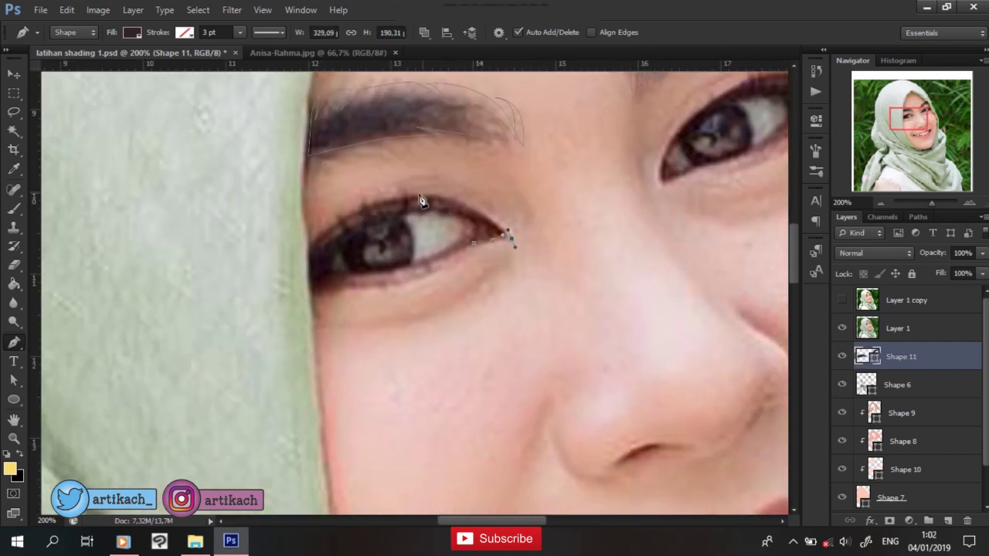
left_click(309, 263)
left_click(313, 287)
left_click_drag(338, 285, 349, 287)
scroll(458, 157, "up", 2)
scroll(494, 193, "right", 3)
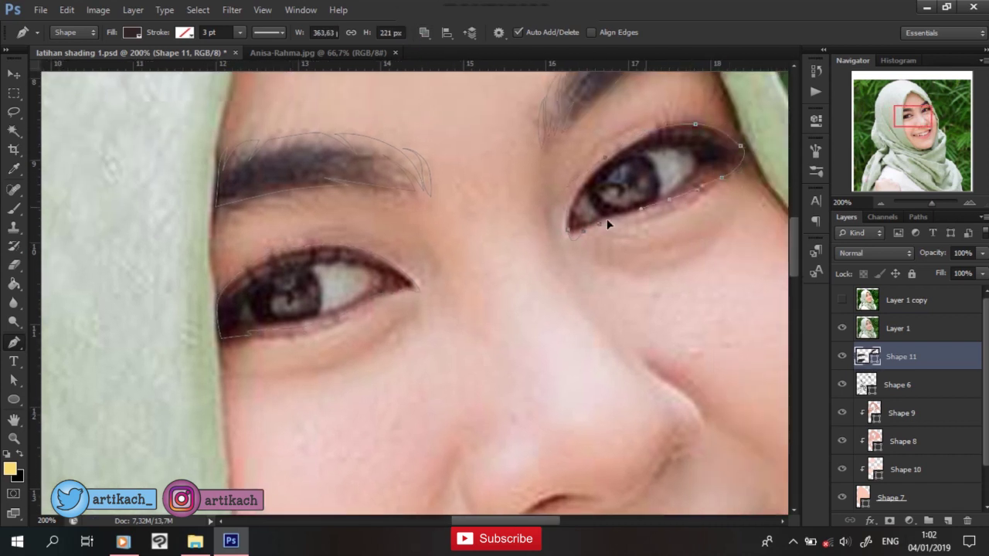
left_click(423, 33)
left_click(536, 79)
left_click(358, 265)
left_click(298, 269)
Outline the right eye, then set path operations back to Combine Shapes.
left_click(582, 190)
left_click_drag(648, 148, 684, 145)
left_click_drag(743, 156, 706, 166)
left_click(689, 186)
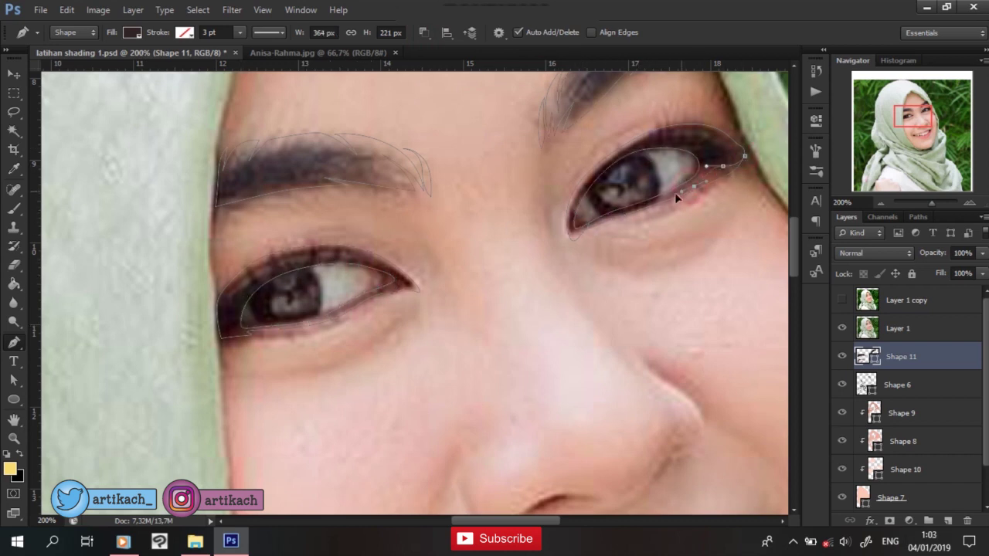
left_click(842, 331)
scroll(579, 190, "down", 5)
left_click(423, 33)
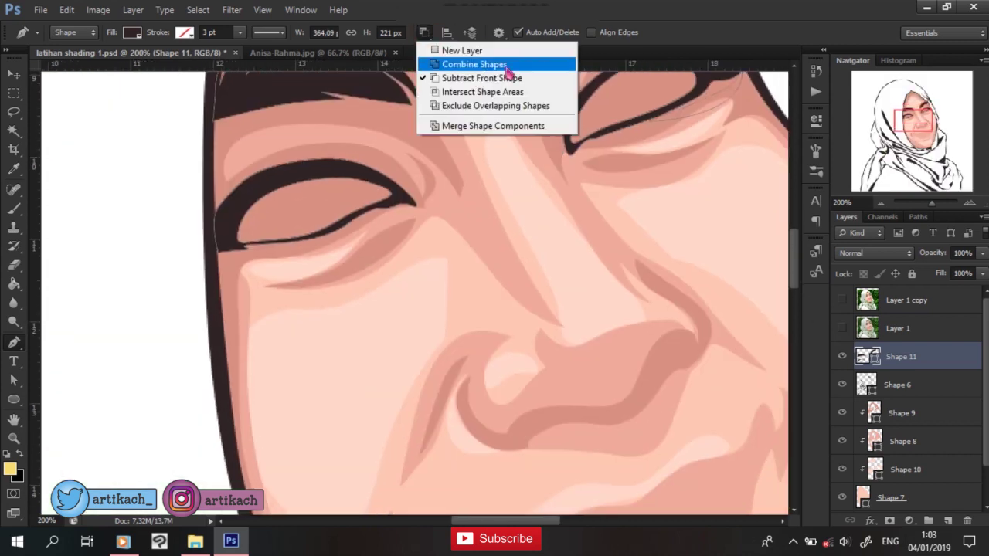
left_click(474, 62)
scroll(399, 240, "down", 3)
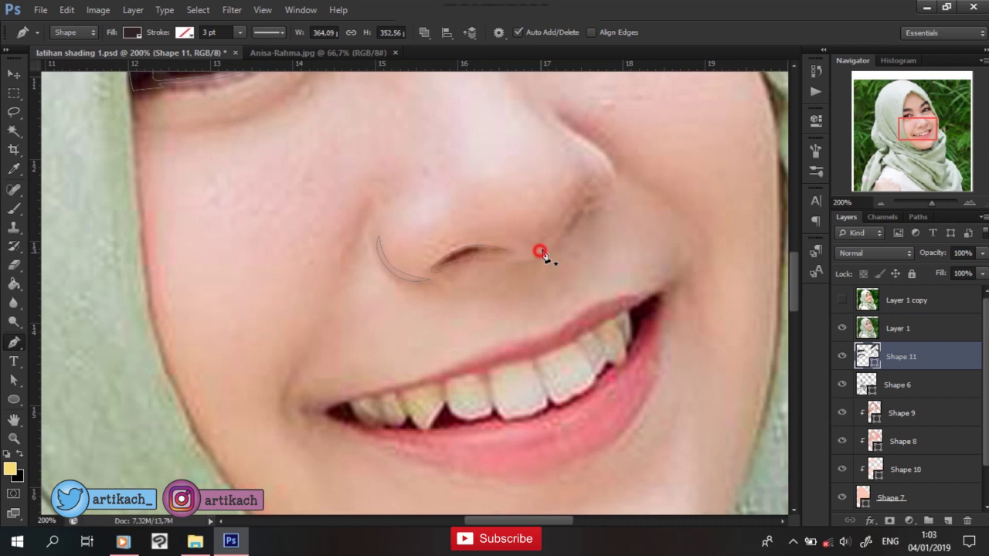
Trace the crease line beside the right nostril.
key("ctrl+plus")
left_click(644, 210)
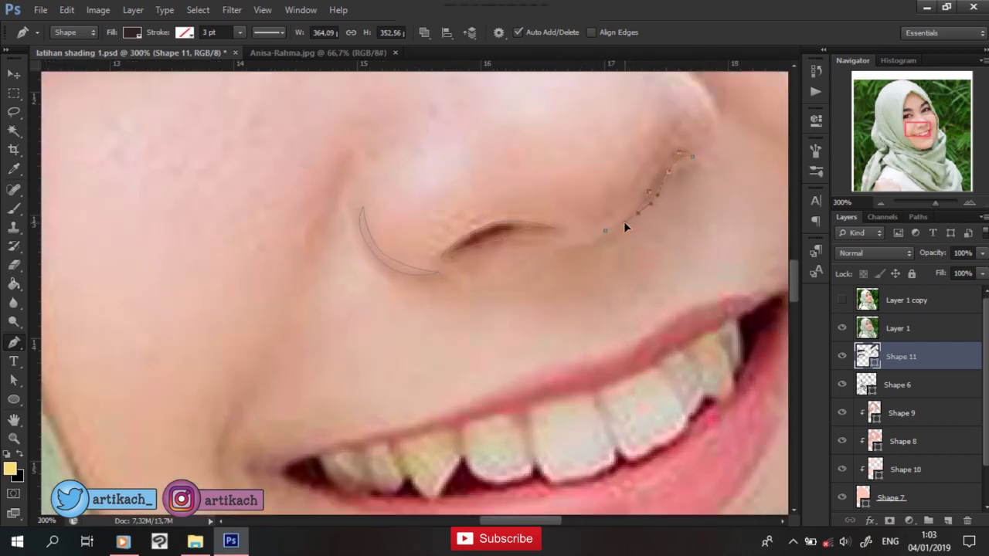
left_click_drag(626, 224, 575, 302)
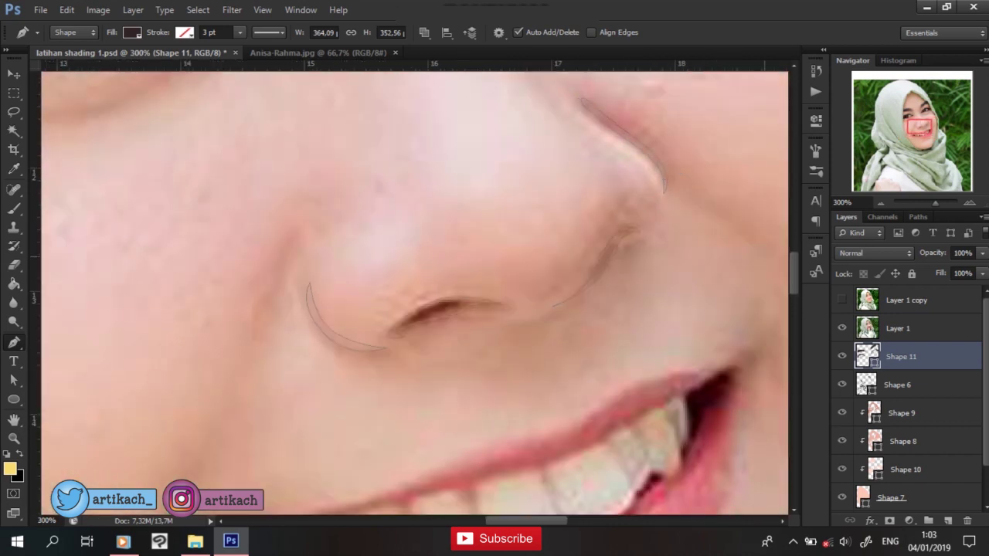
key("ctrl+comma")
key("ctrl+1")
key("ctrl+comma")
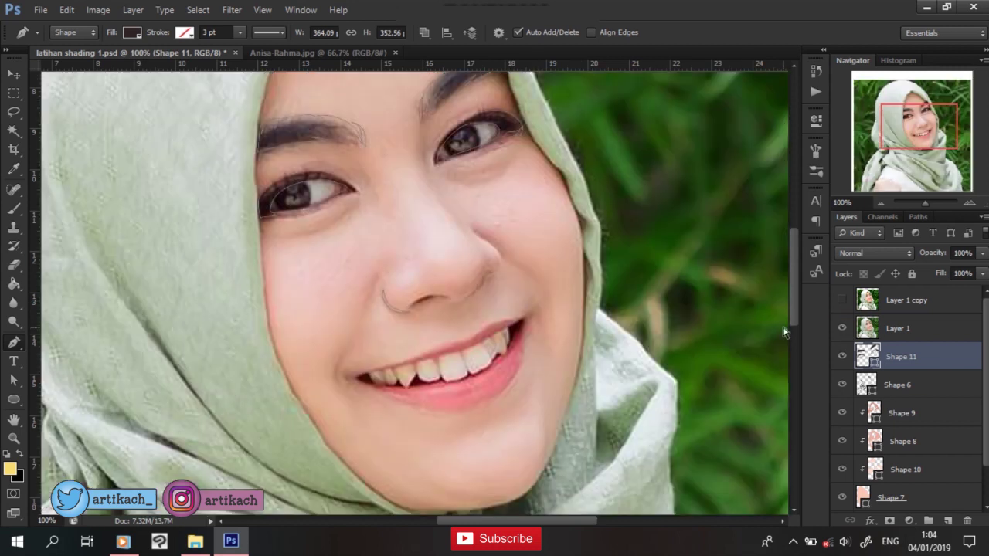
scroll(509, 257, "up", 2)
left_click(843, 331)
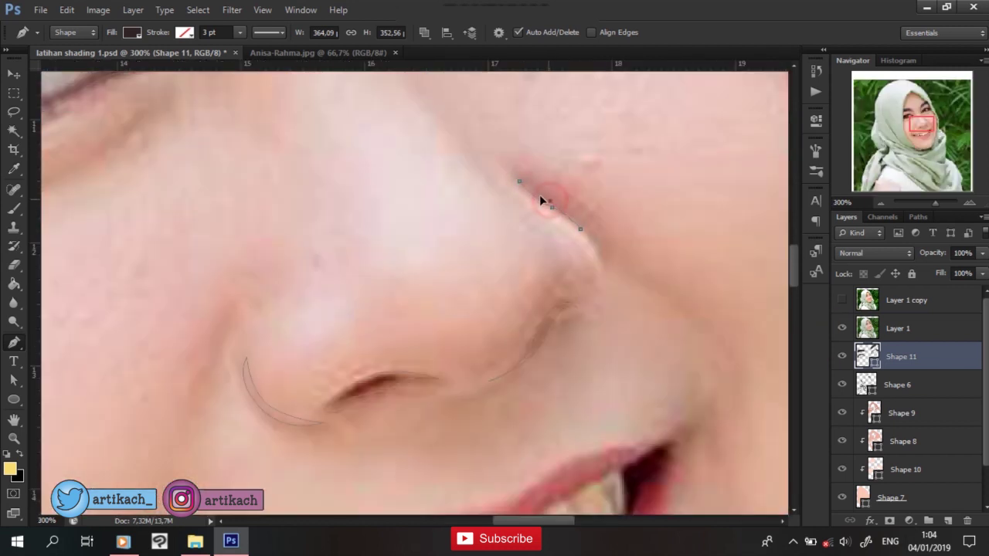
Trace the nose side and the smiling mouth opening, then hide the reference photo.
left_click_drag(626, 401, 699, 235)
left_click(729, 282)
left_click(540, 374)
left_click(303, 429)
left_click(244, 457)
left_click_drag(423, 464, 381, 382)
left_click(460, 381)
left_click(516, 378)
left_click(588, 347)
left_click(603, 332)
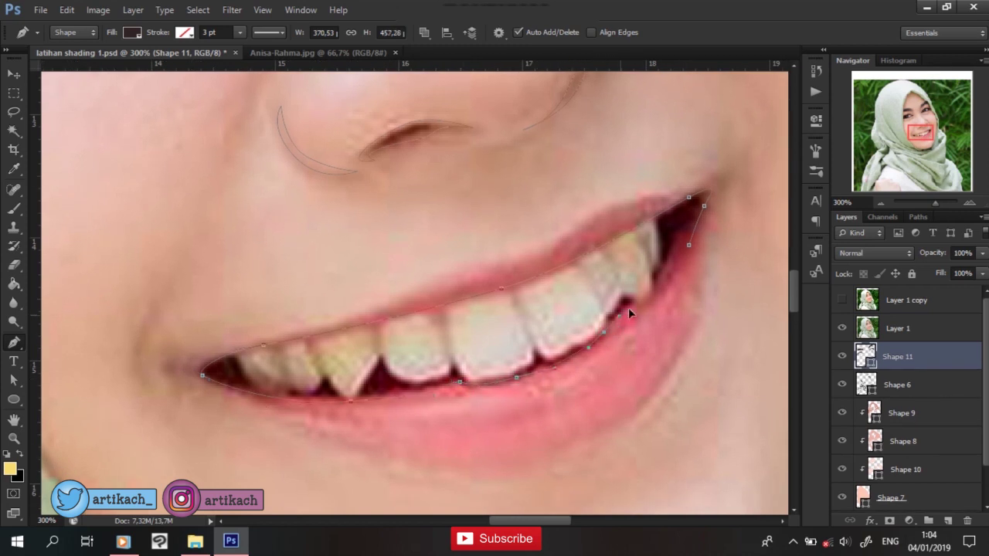
left_click(842, 328)
key("ctrl+0")
left_click(896, 329)
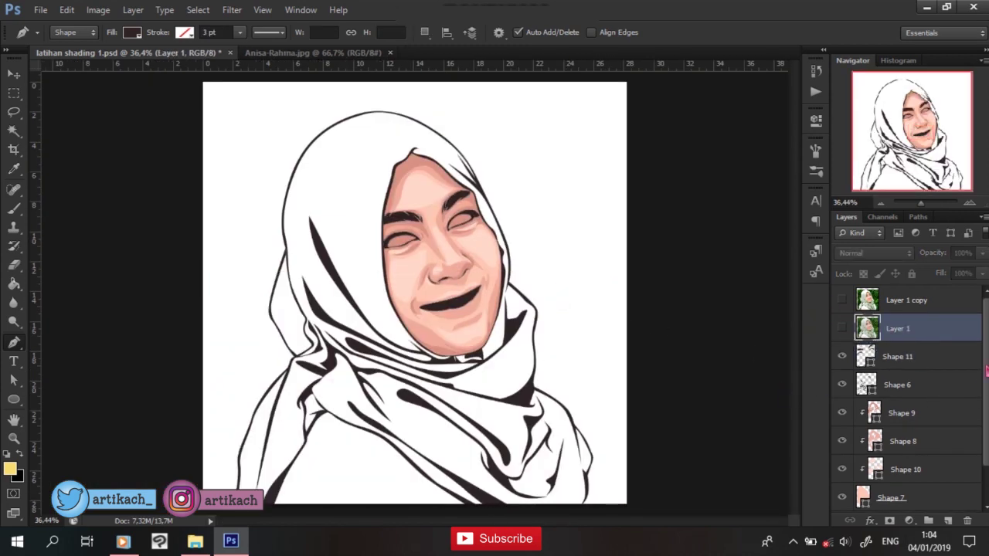
Add a layer mask to Shape 10 and set up a black brush at size 100.
scroll(940, 431, "down", 2)
left_click(924, 435)
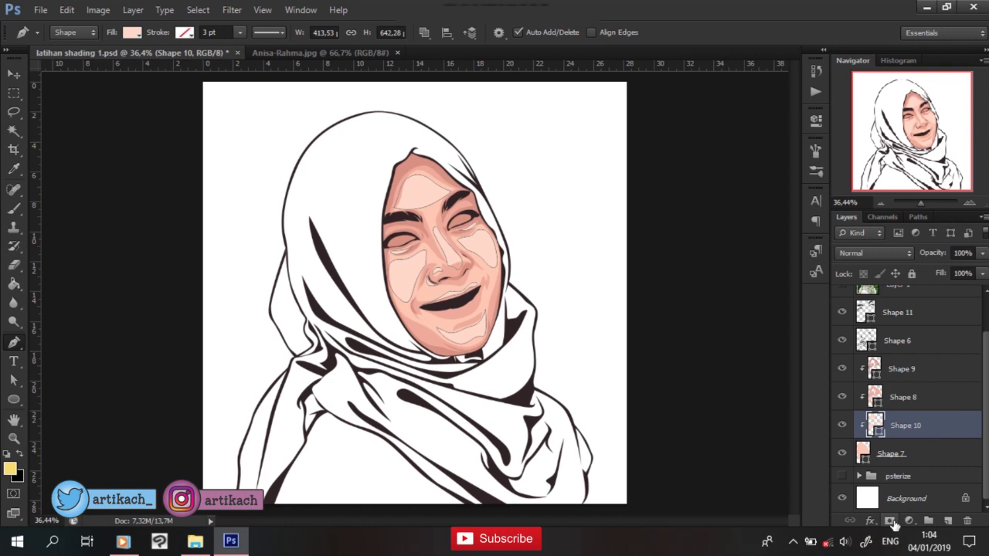
left_click(890, 521)
left_click(13, 207)
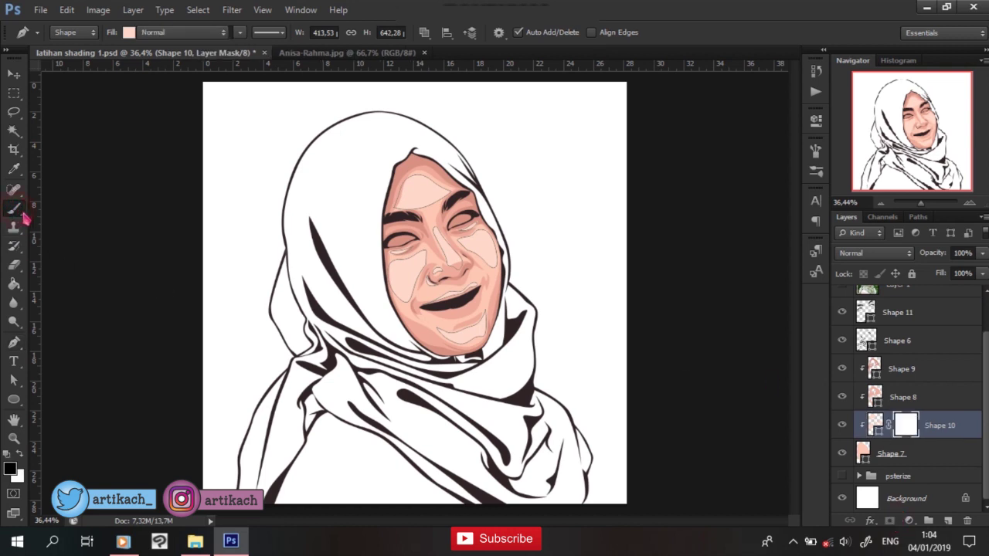
left_click(73, 32)
left_click(512, 116)
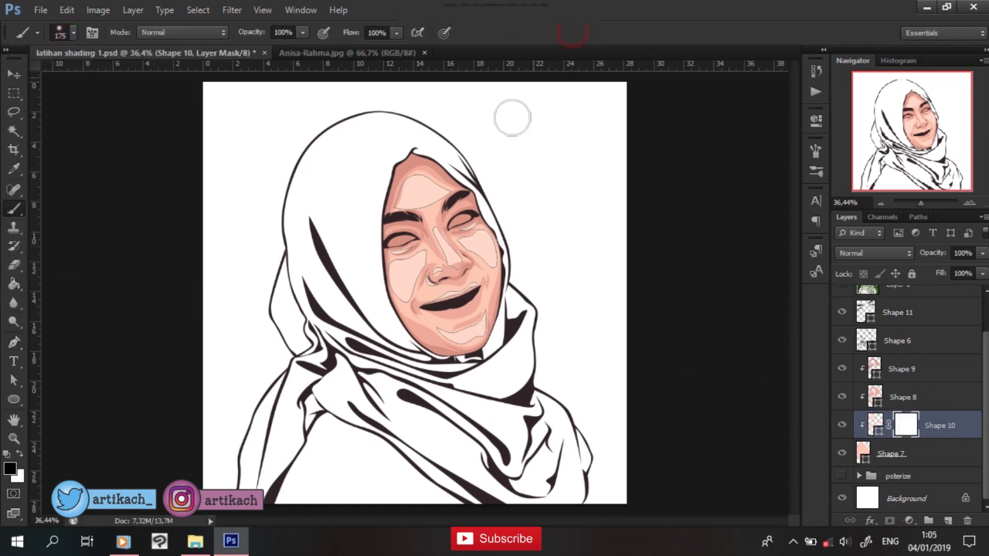
key("ctrl+plus")
key("ctrl+plus")
key("ctrl+plus")
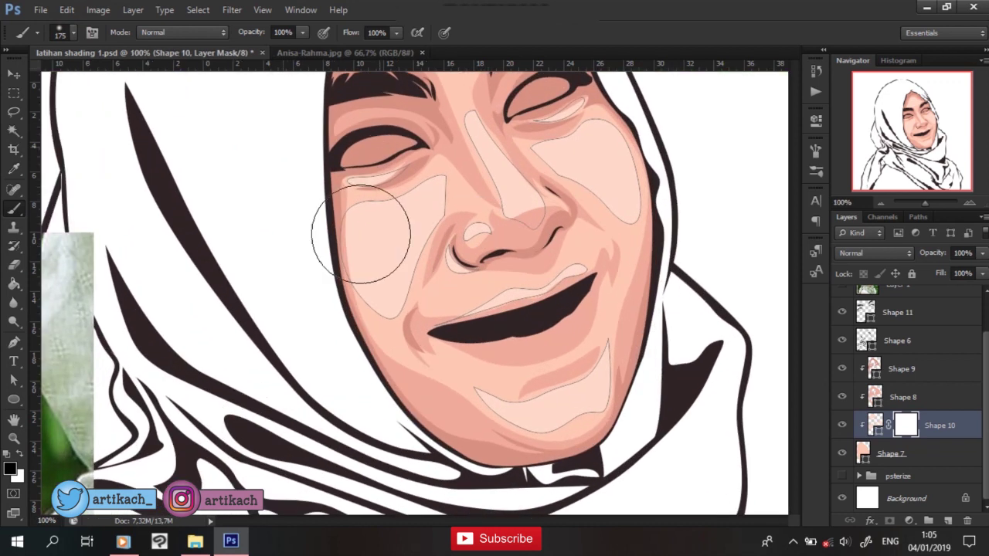
key("bracketleft")
key("bracketleft")
key("bracketleft")
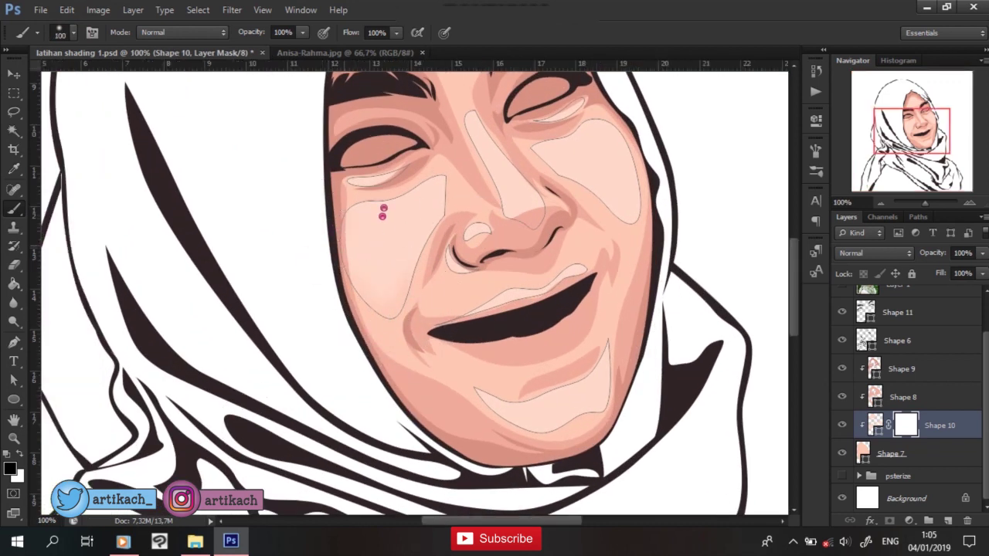
Paint black into Shape 10's mask to soften its shading across the face.
left_click(579, 247)
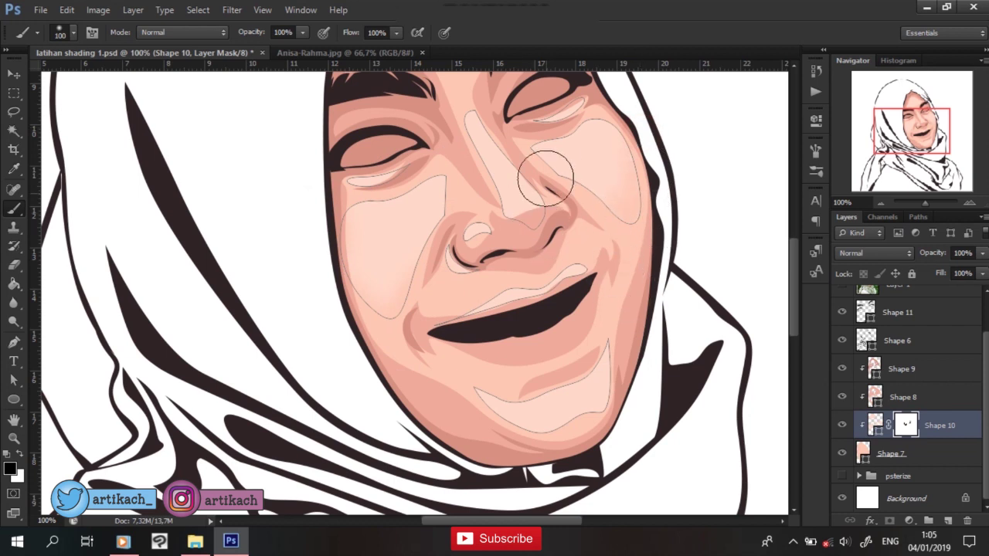
left_click_drag(556, 236, 549, 314)
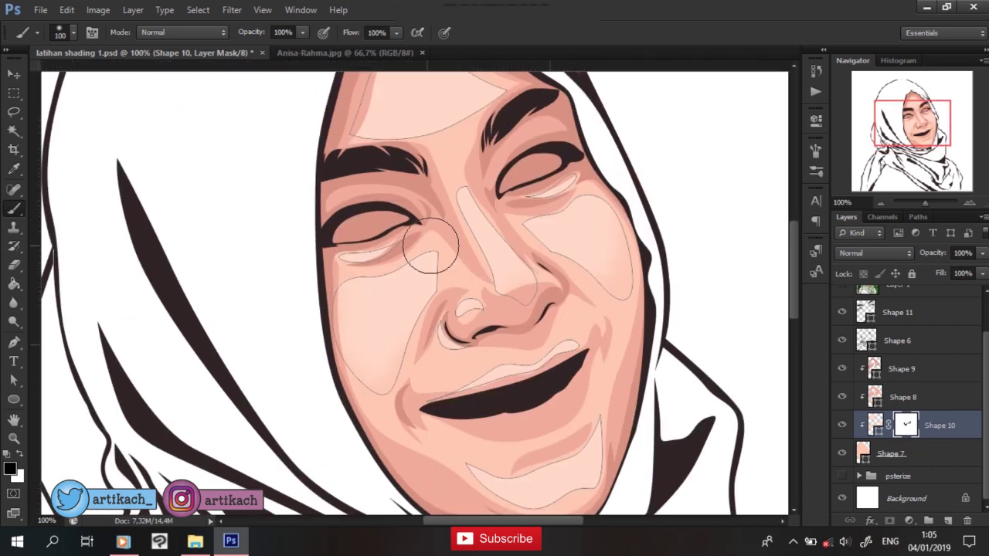
key("ctrl+r")
left_click_drag(453, 173, 484, 249)
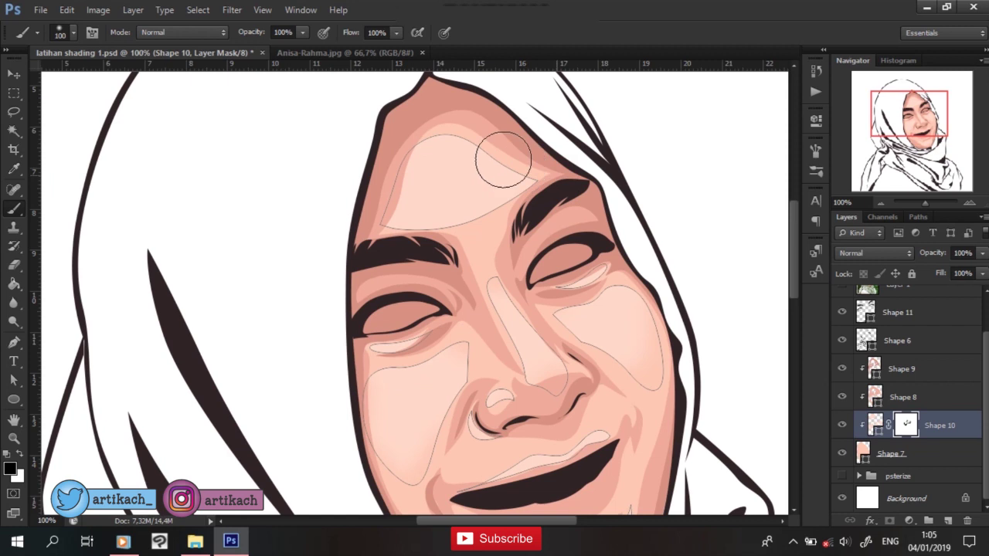
left_click_drag(569, 375, 539, 182)
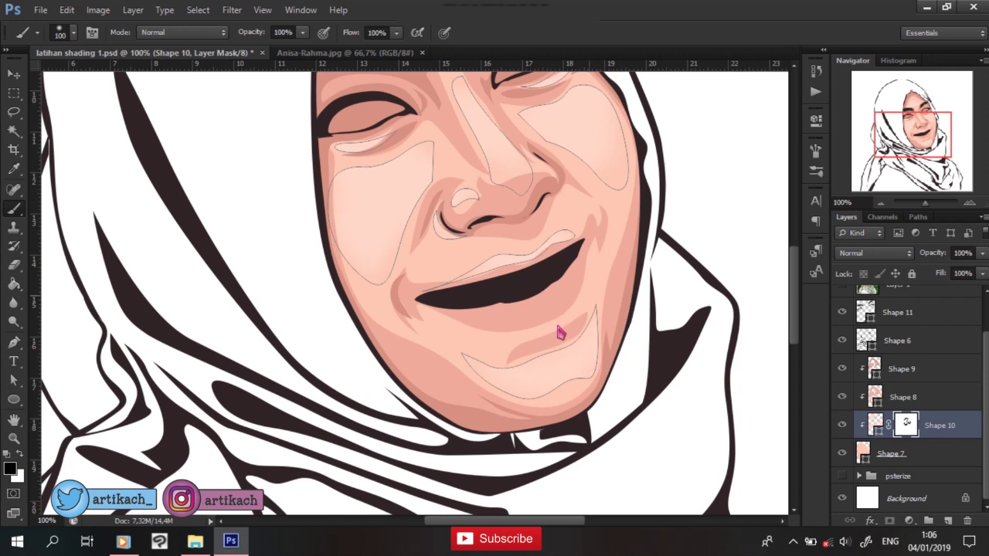
left_click_drag(557, 324, 595, 378)
left_click(896, 415)
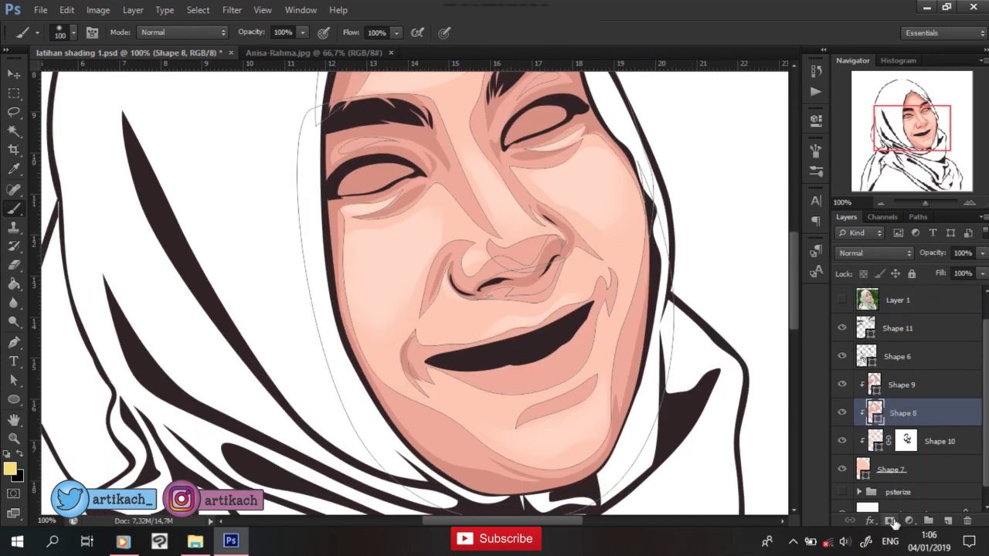
Add a layer mask to Shape 8 and, with a size-60 brush, fade the shading beside the nose.
left_click(889, 521)
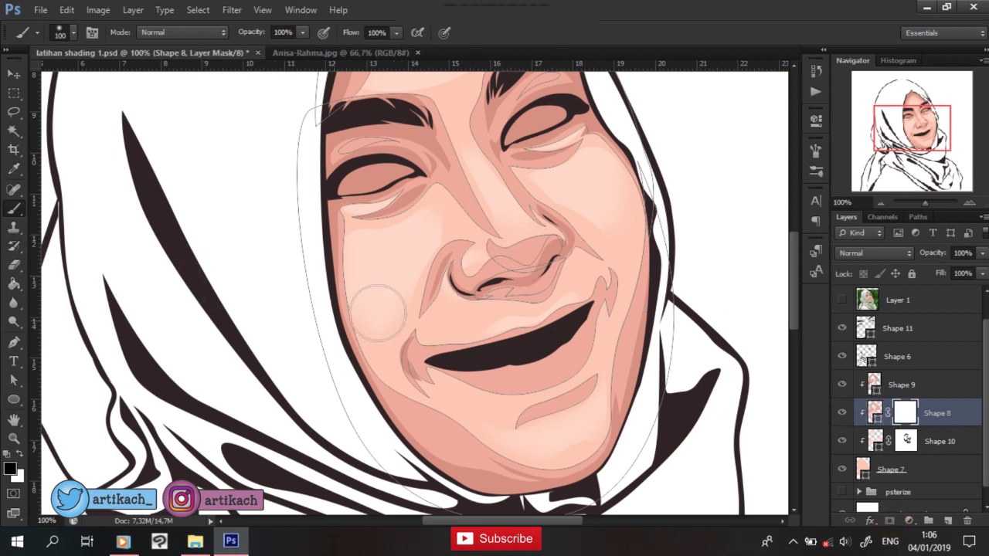
key("bracketleft")
left_click_drag(419, 232, 405, 267)
key("bracketleft")
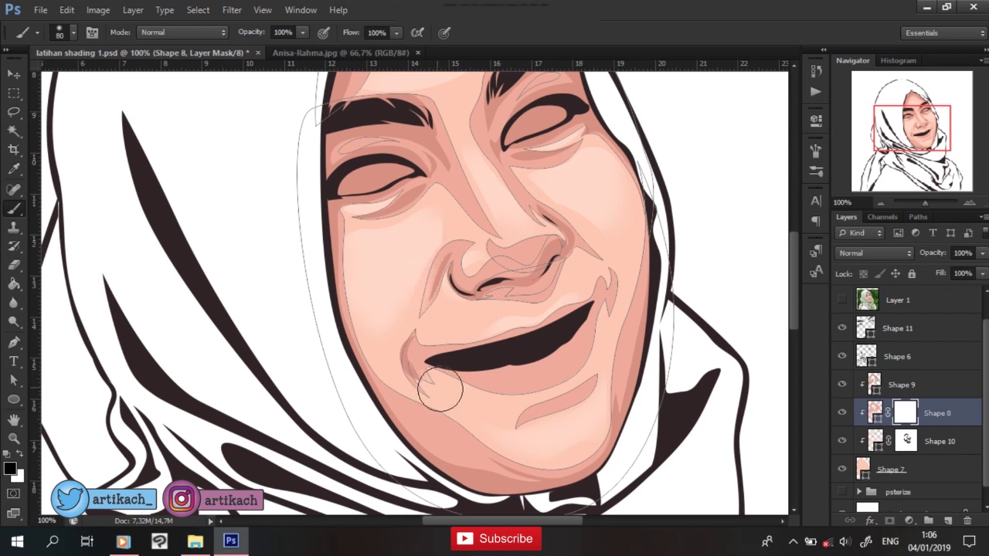
key("bracketleft")
key("bracketleft")
left_click_drag(445, 203, 502, 221)
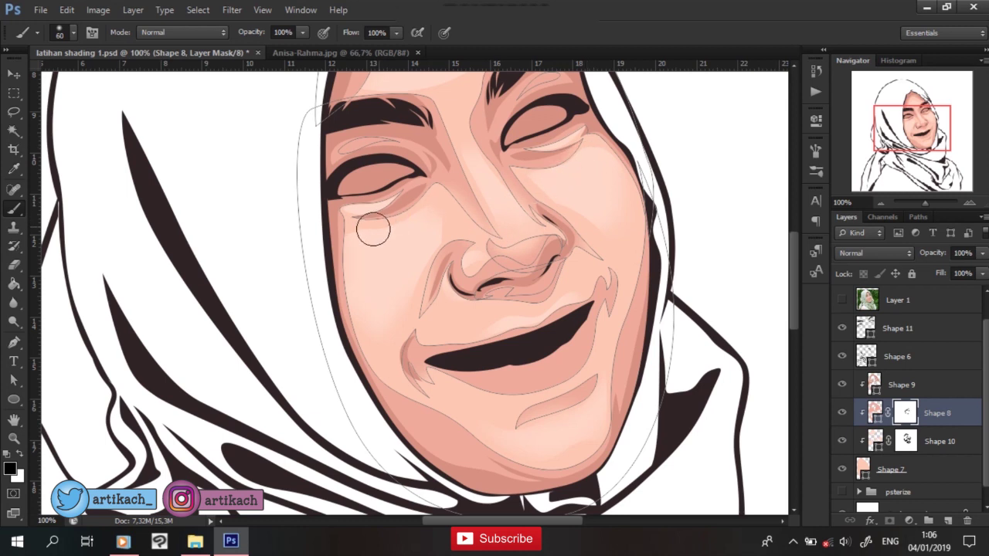
Paint Shape 8's mask to soften shading beside the chin, on the right cheek and left forehead.
left_click_drag(422, 405, 473, 427)
left_click_drag(400, 390, 622, 311)
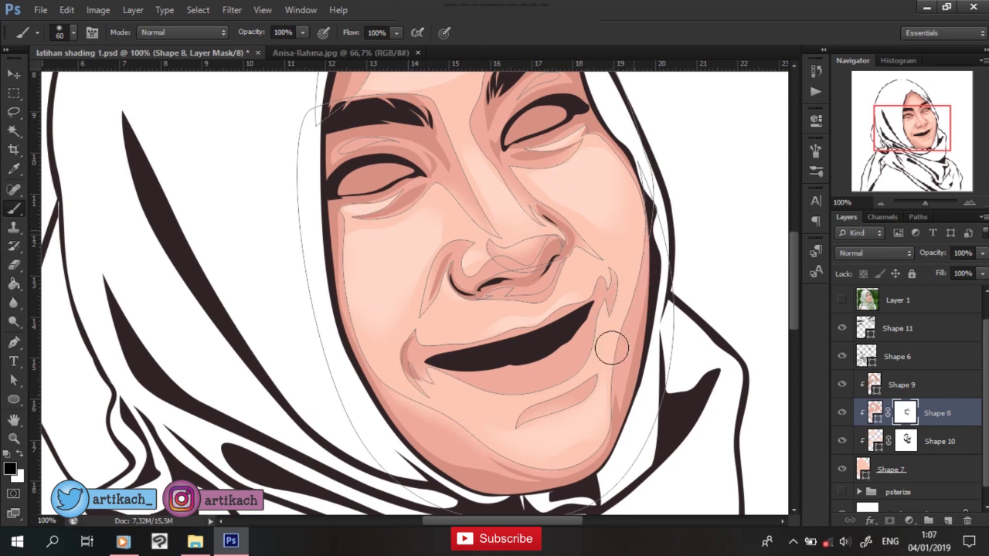
scroll(479, 209, "up", 4)
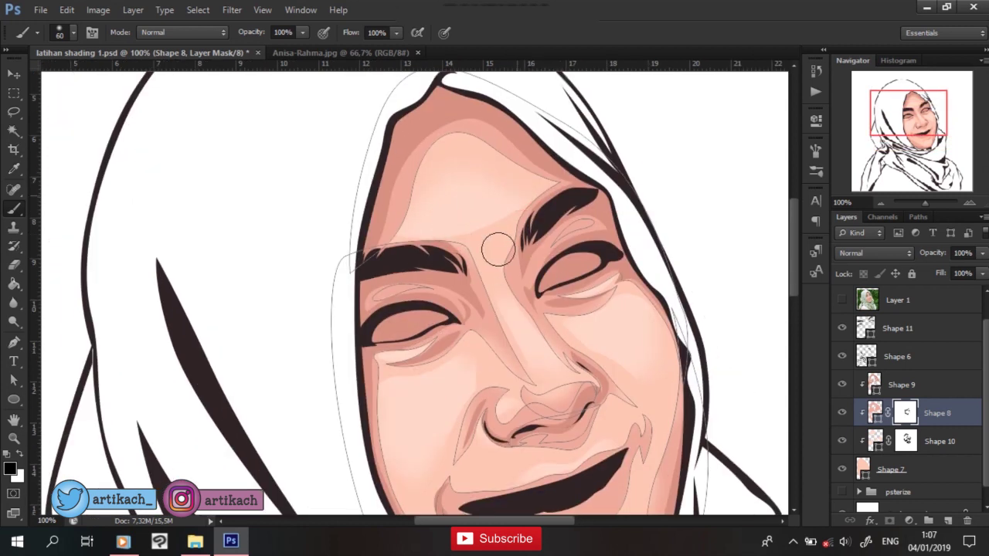
left_click_drag(461, 144, 415, 213)
left_click(604, 328)
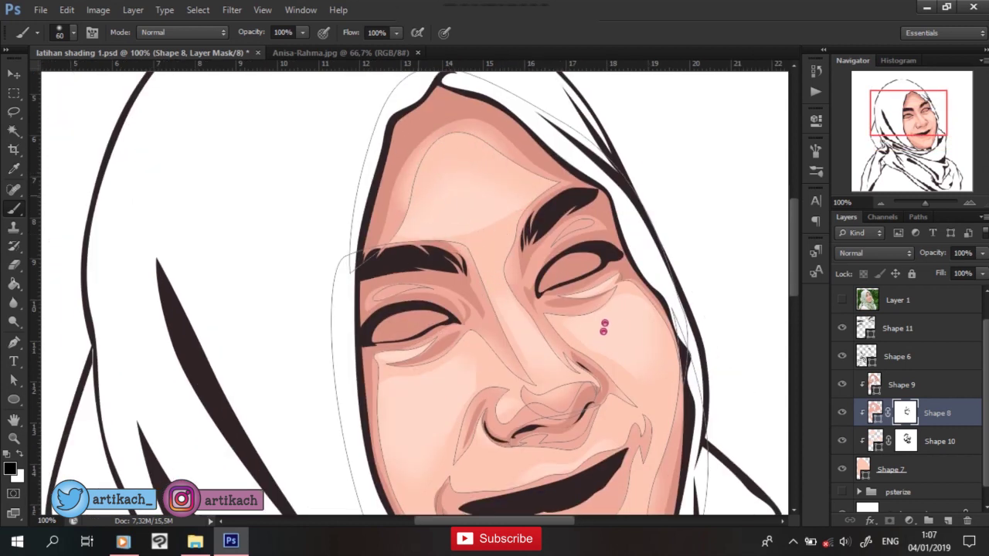
left_click(913, 384)
Paint Shape 9's mask at brush size 70 under the right eye, undo a stray cheek dab, and fit the view.
key("bracketright")
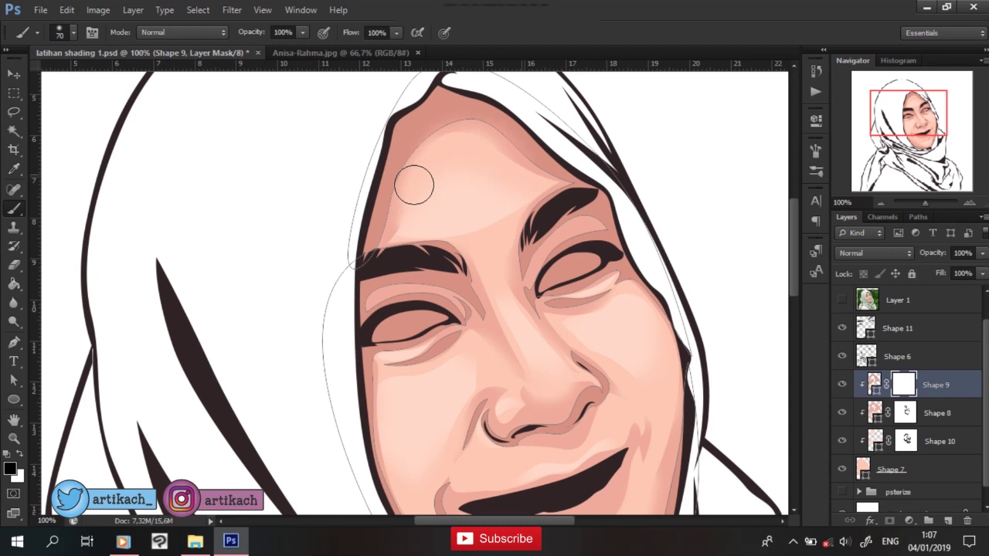
left_click_drag(503, 312, 578, 324)
scroll(578, 324, "down", 2)
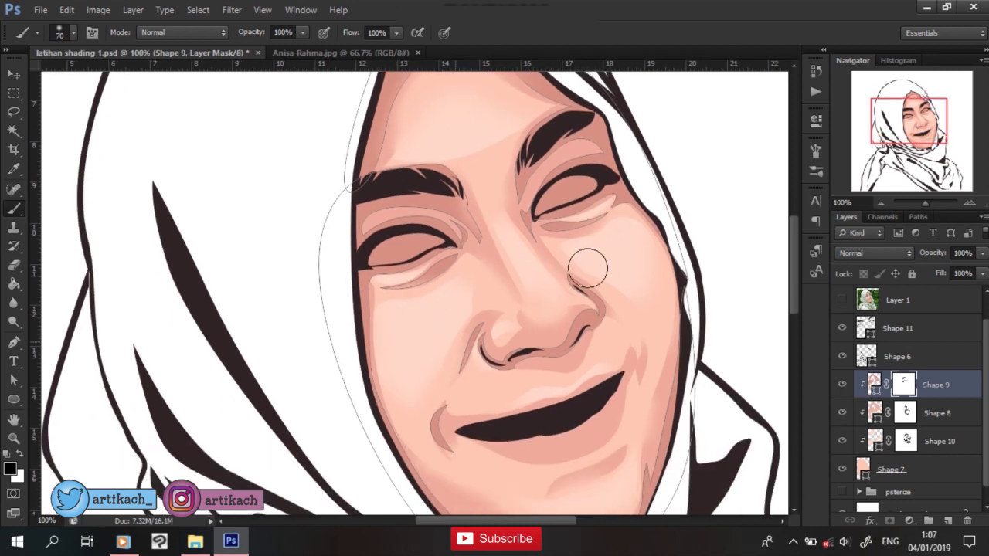
left_click(417, 398)
key("ctrl+z")
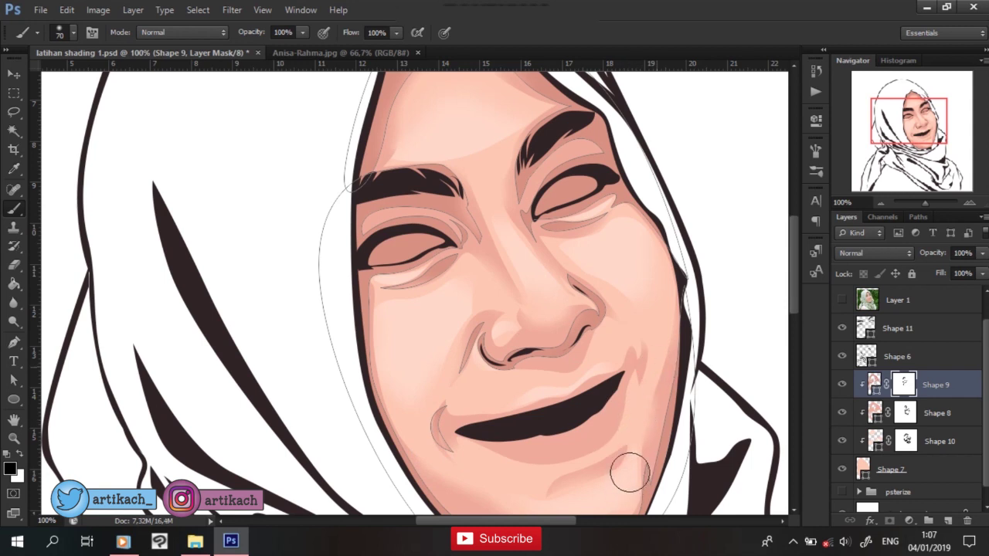
scroll(589, 369, "down", 4)
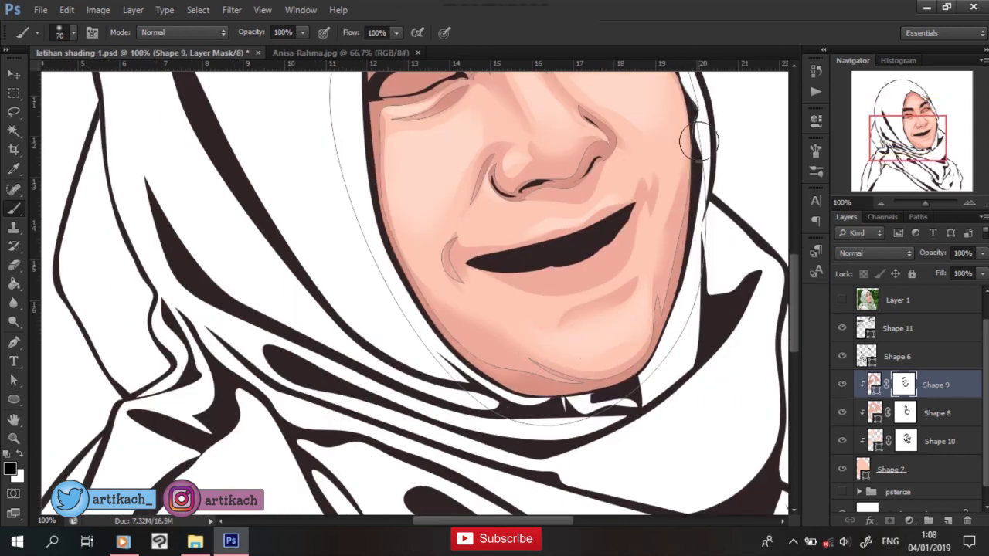
scroll(579, 317, "up", 1)
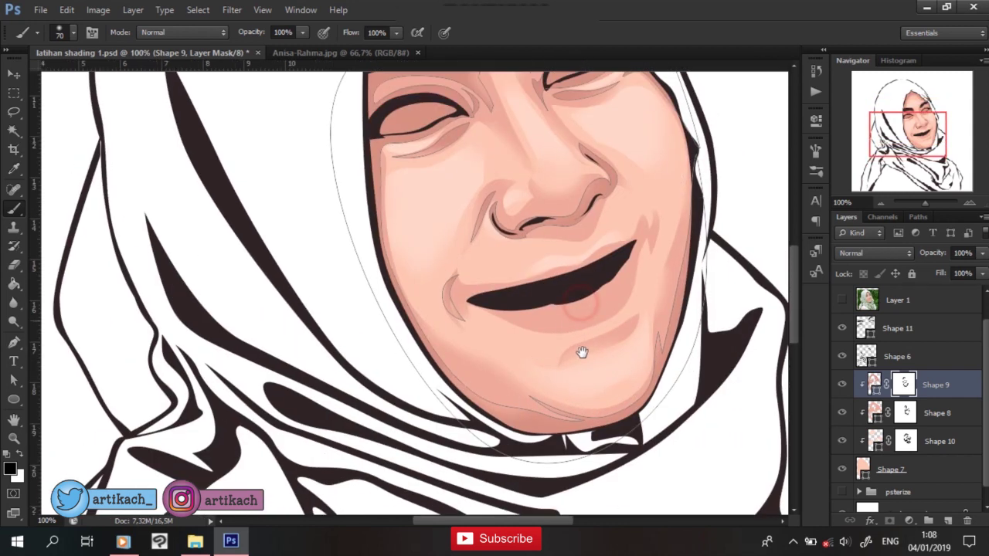
scroll(581, 356, "up", 1)
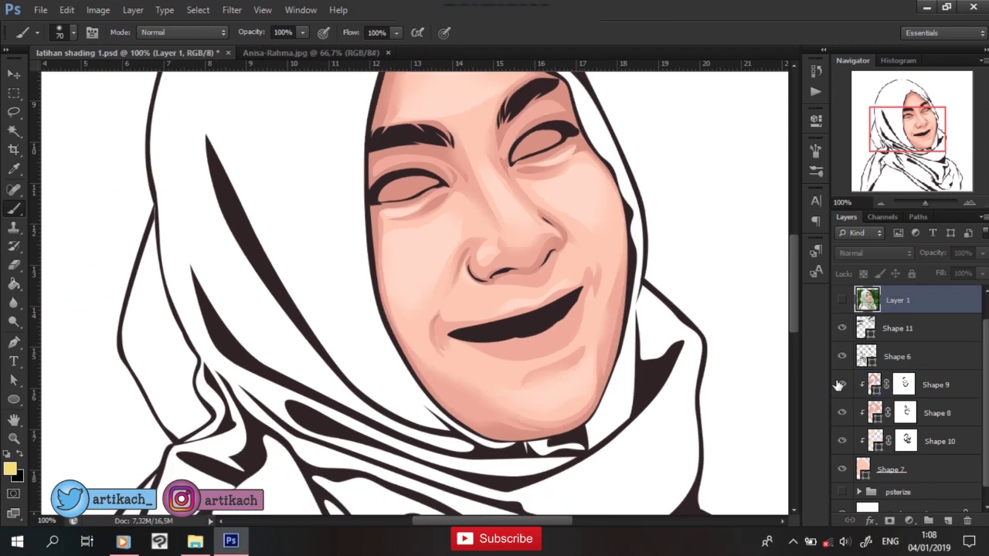
key("ctrl+0")
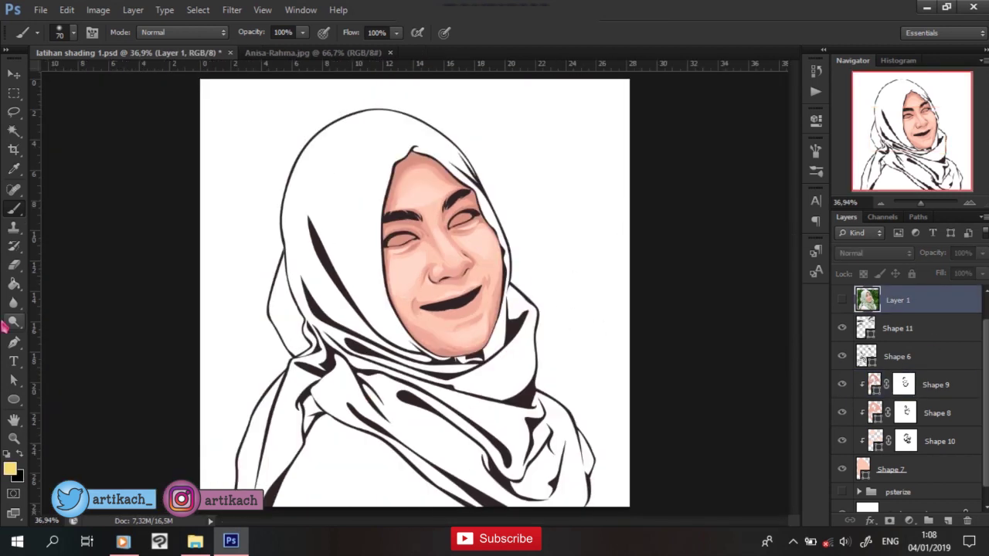
With the Pen tool, check the fill colours of Shape 9 and Shape 8 (peach fdc8b4).
left_click(14, 343)
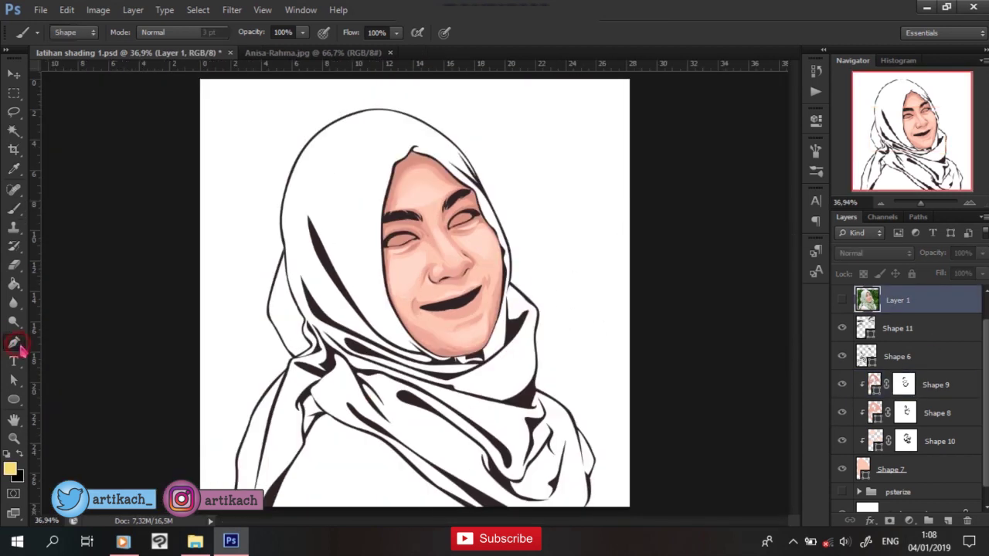
left_click(941, 394)
left_click(131, 32)
left_click(200, 60)
left_click(948, 300)
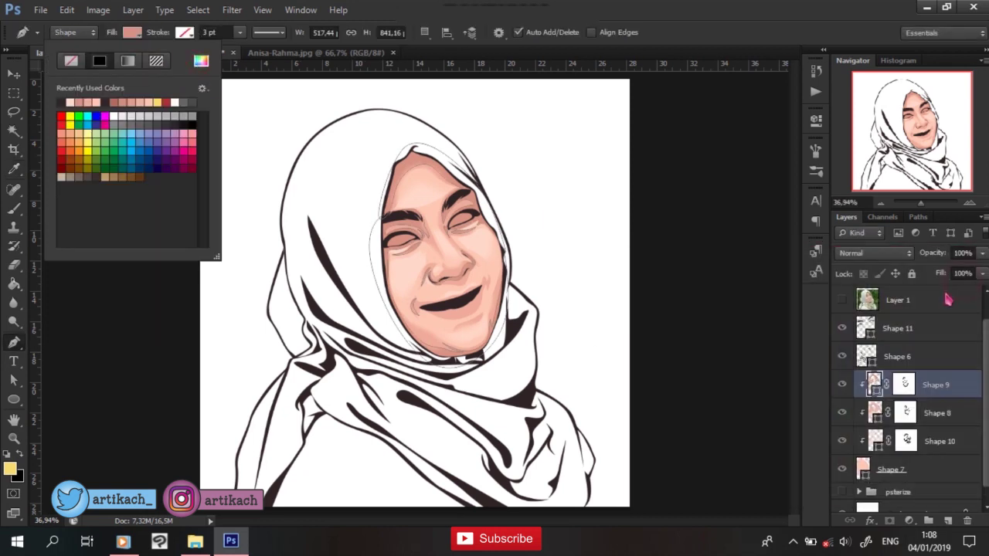
left_click(963, 412)
left_click(132, 31)
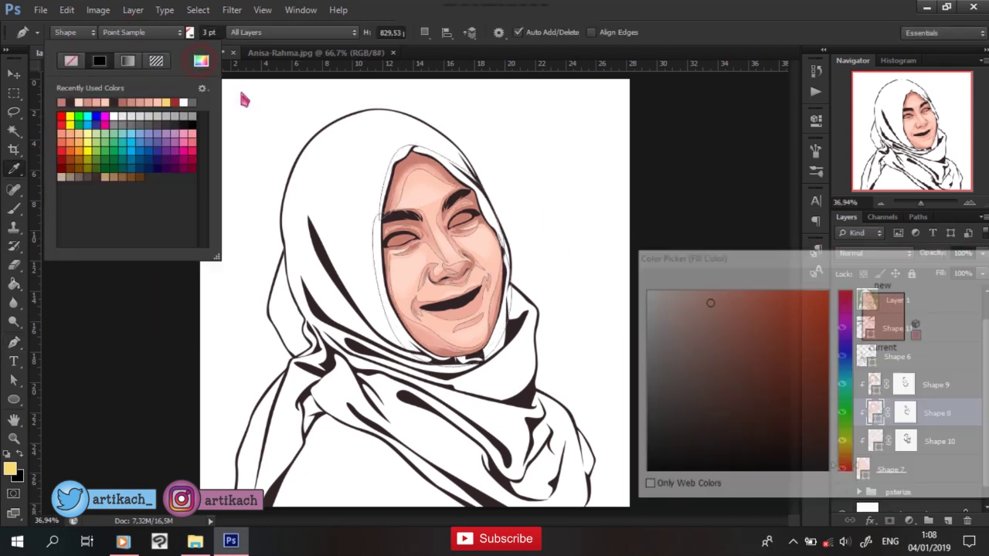
left_click(966, 283)
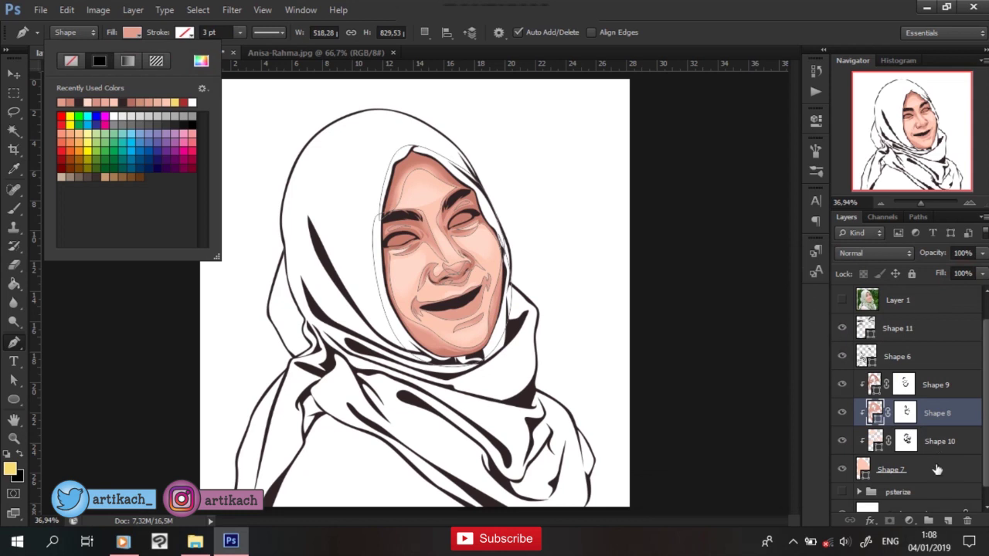
Check the fill colours of Shape 7 (fdc8b4) and Shape 10 (paler ffd8c9).
left_click(940, 464)
left_click(131, 31)
left_click(200, 60)
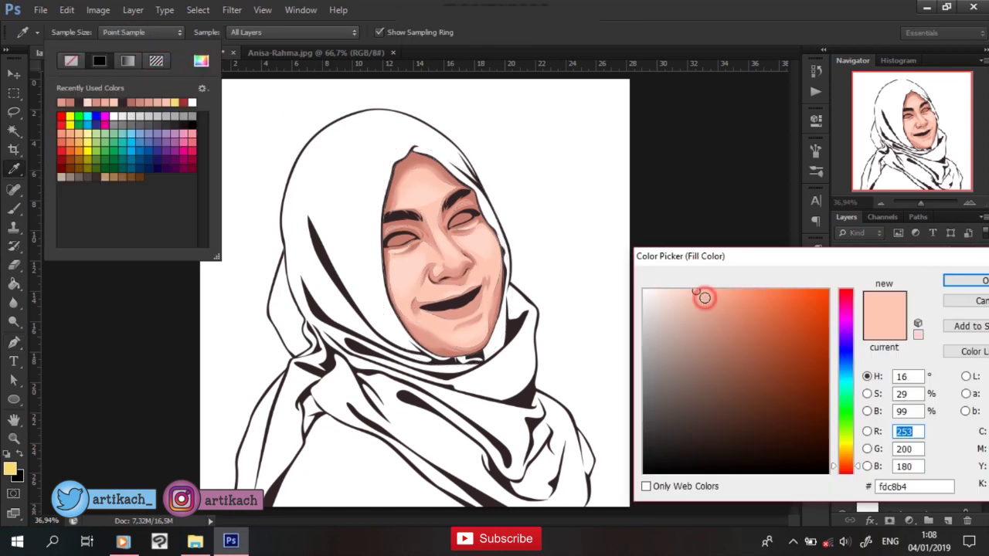
left_click(966, 280)
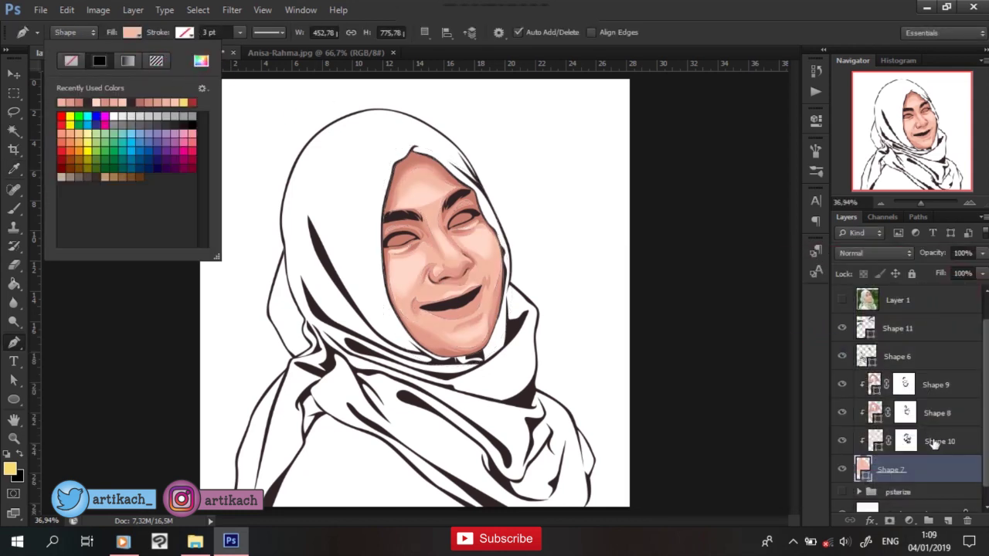
left_click(945, 451)
left_click(132, 31)
left_click(200, 60)
left_click(973, 287)
Create a new layer group, Group 1, above Shape 9.
left_click(750, 322)
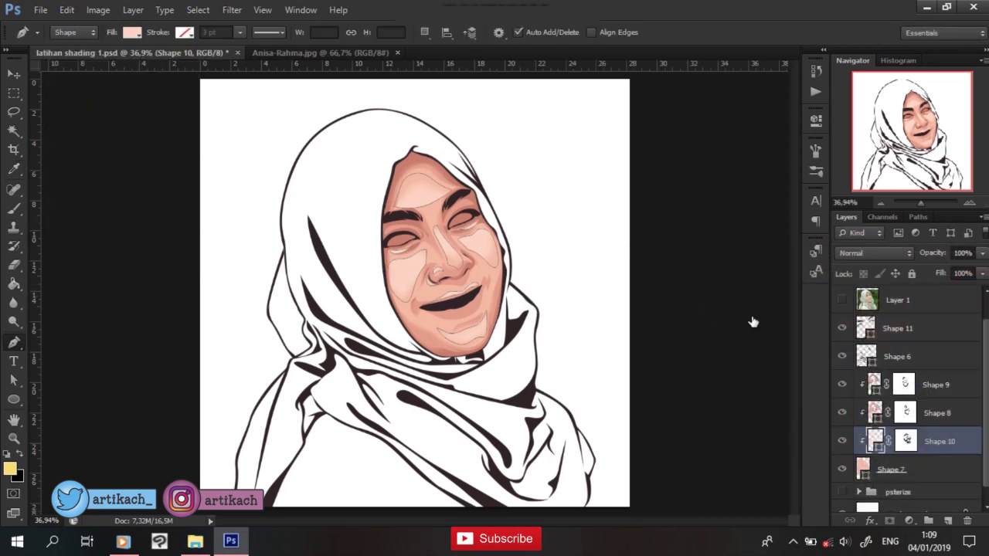
left_click(896, 300)
left_click(932, 386)
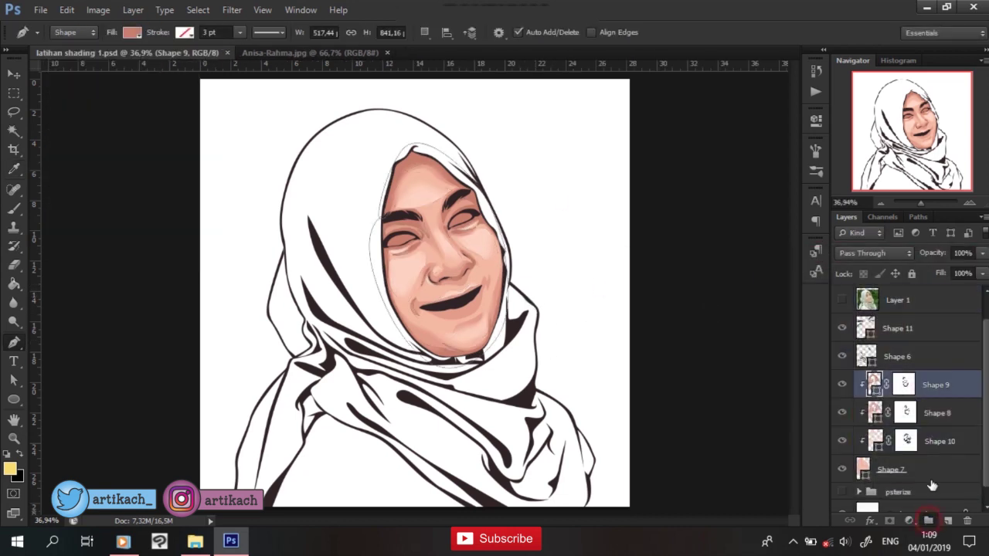
left_click(928, 520)
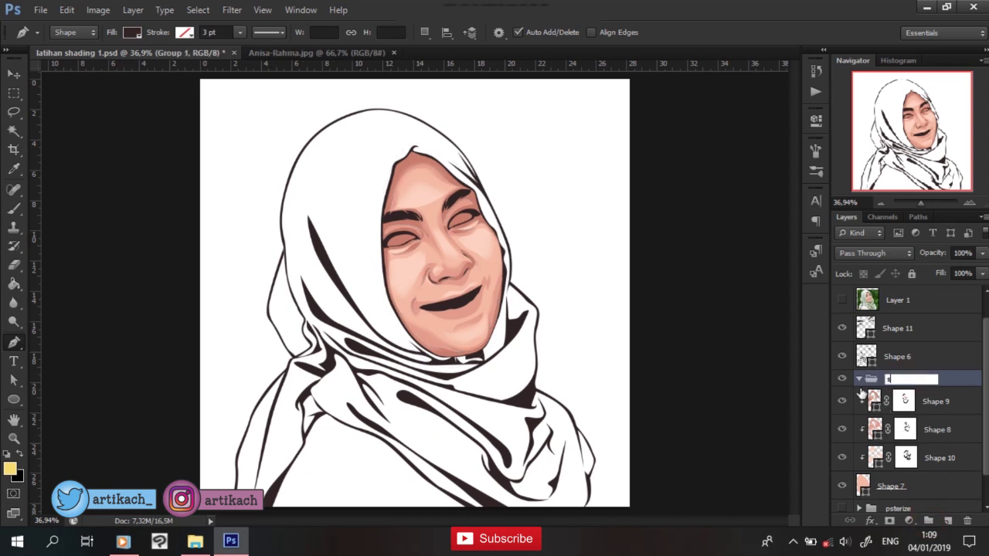
type("shade manual")
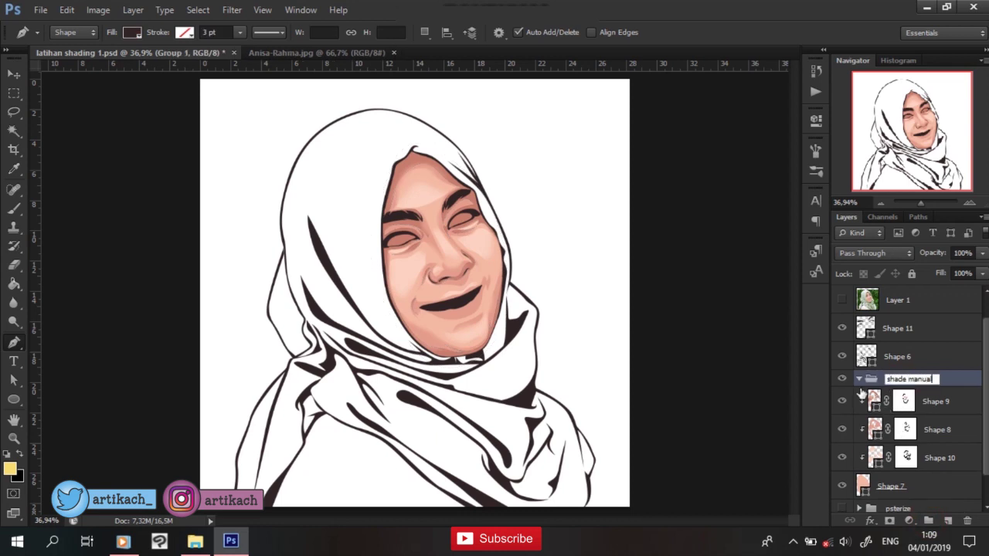
Name the group 'shade manual', move Shapes 9, 8, 10 and 7 into it, collapse it and save.
key("Return")
left_click(962, 401)
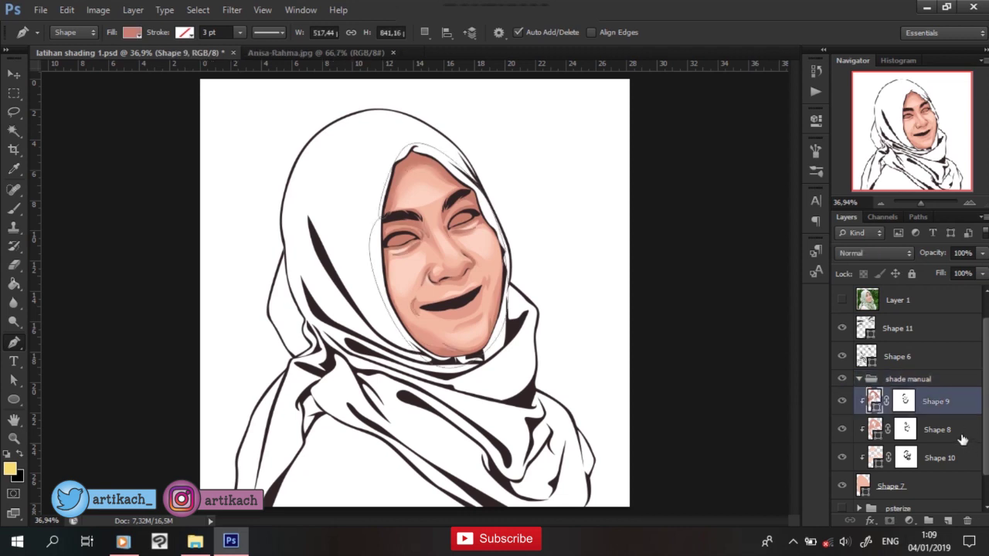
left_click(961, 431, "shift")
left_click(961, 458, "shift")
left_click(958, 485, "shift")
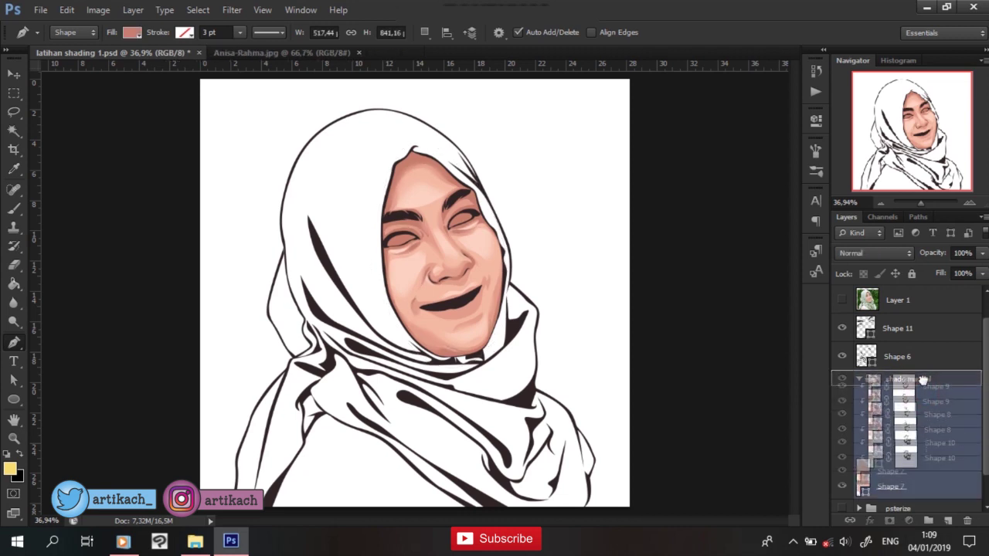
left_click(908, 379)
left_click(858, 379)
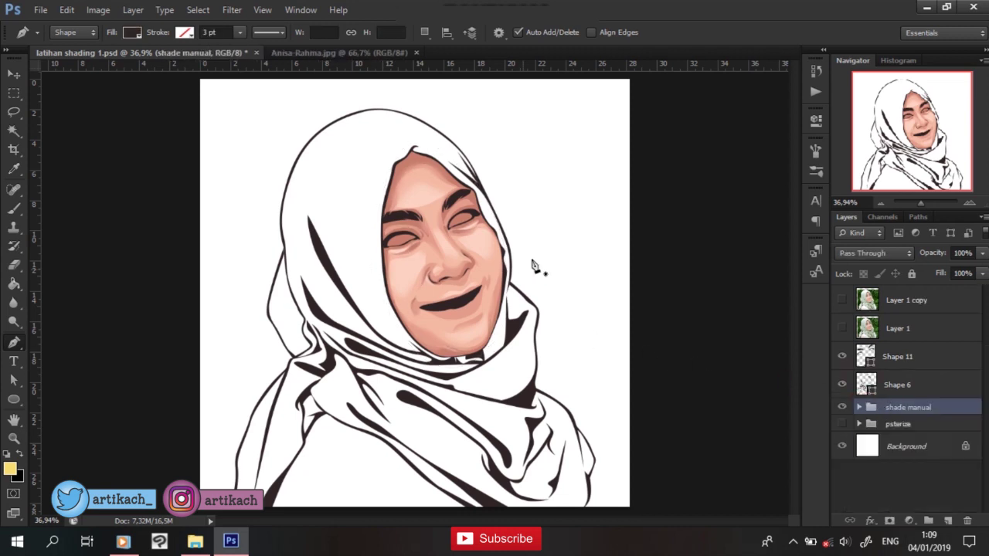
key("ctrl+s")
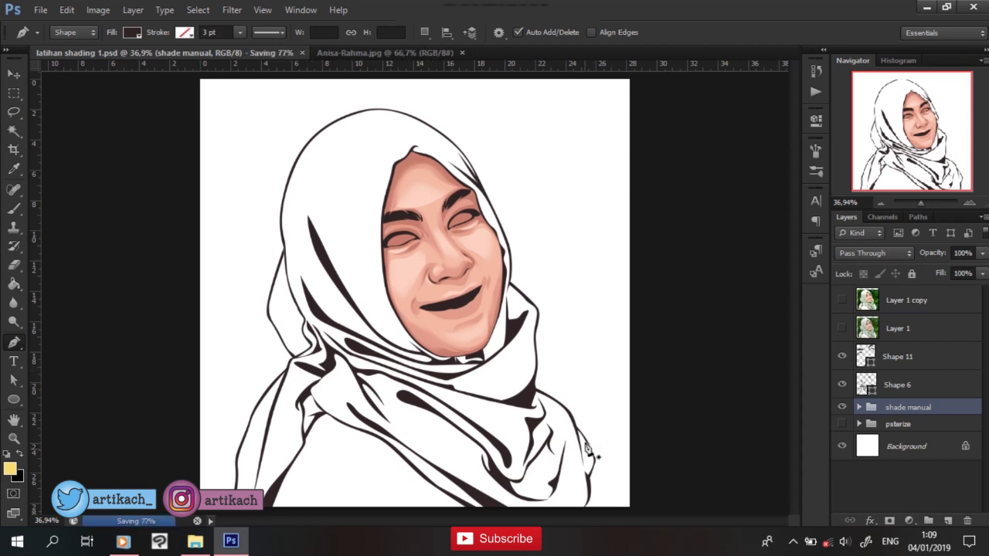